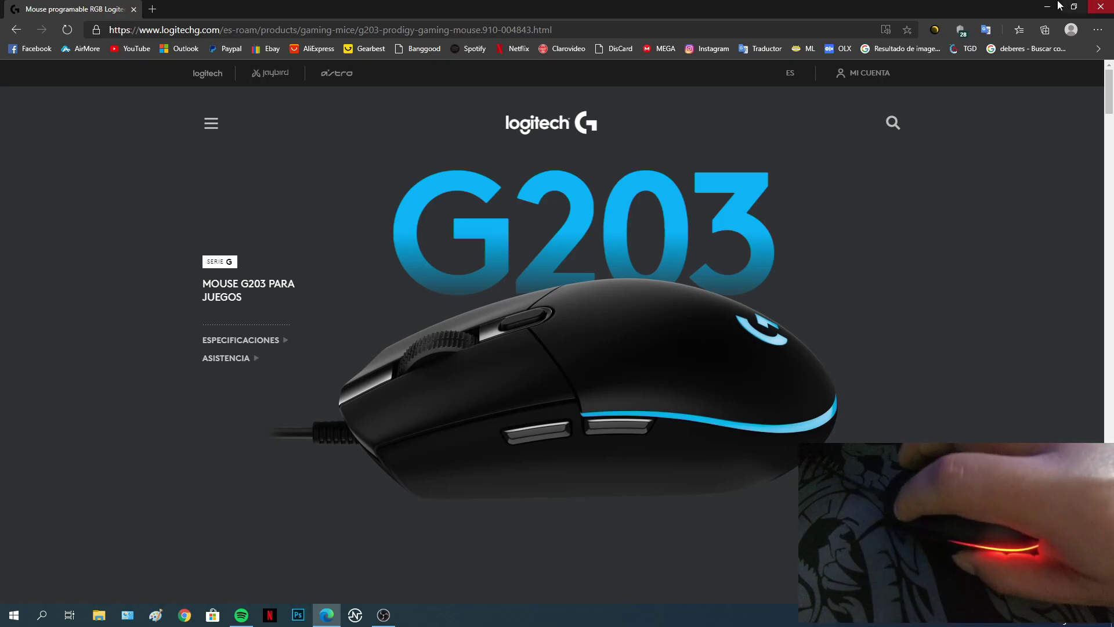
# - Launch Logitech G HUB from the desktop and open the G203 mouse's configuration
pyautogui.press('super+d')
pyautogui.doubleClick(224, 141)
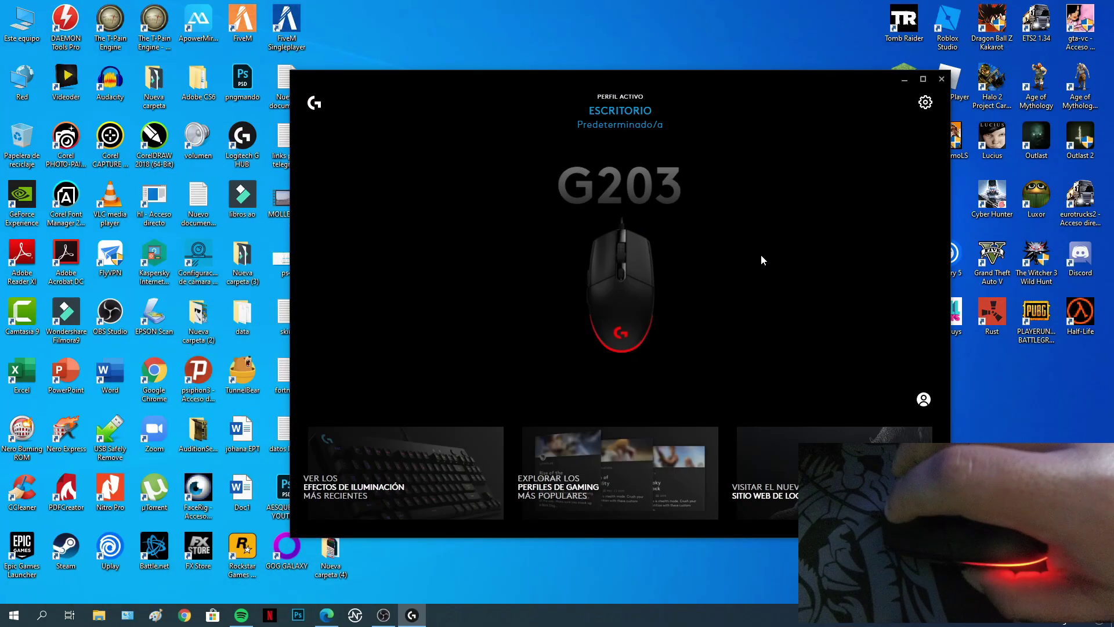
pyautogui.click(609, 316)
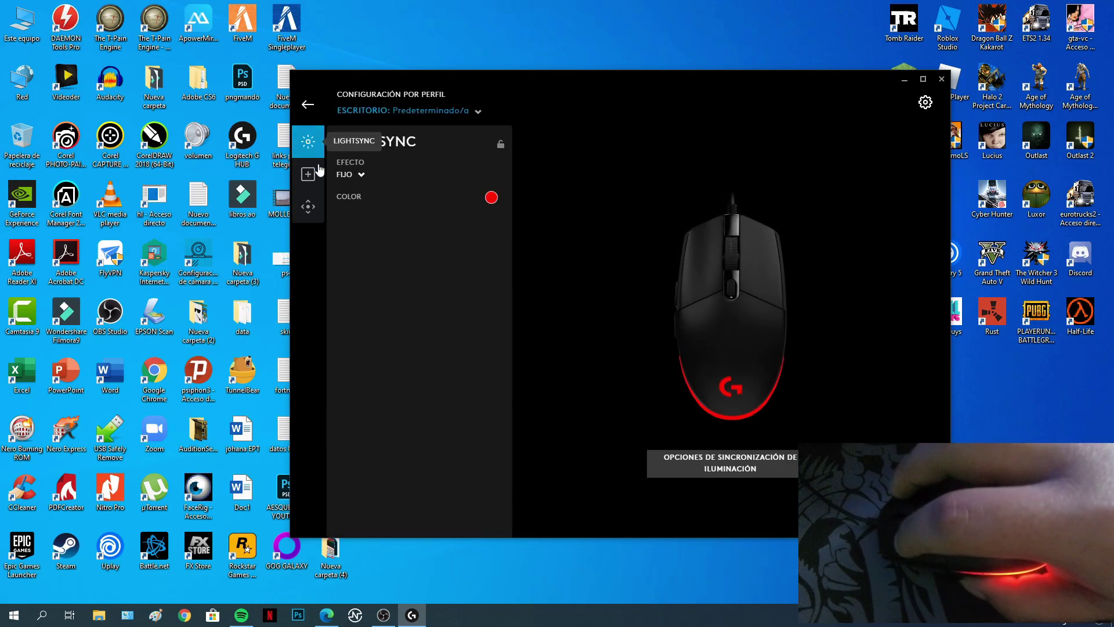
# - Review the mouse's LIGHTSYNC effect, its button assignments and its DPI sensitivity speeds
pyautogui.click(353, 176)
pyautogui.click(391, 288)
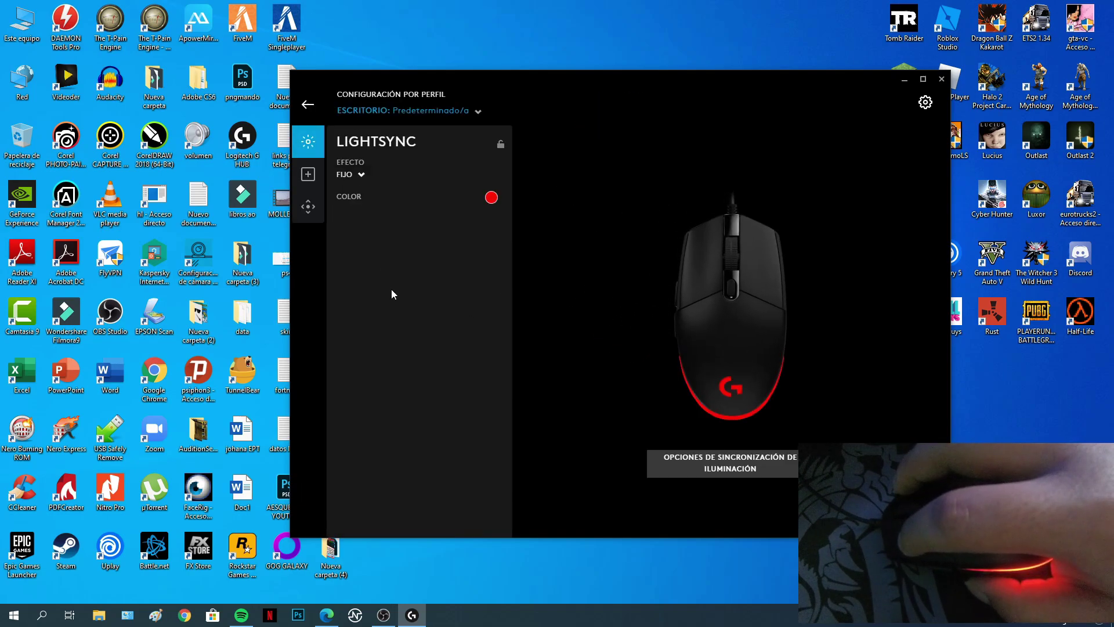
pyautogui.click(308, 176)
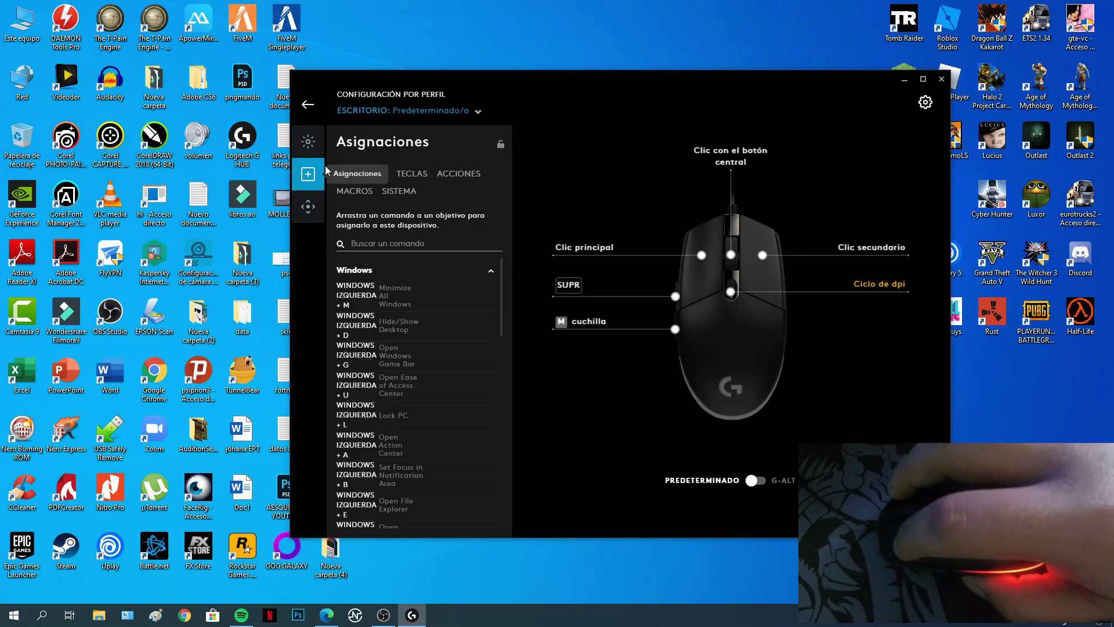
pyautogui.click(308, 207)
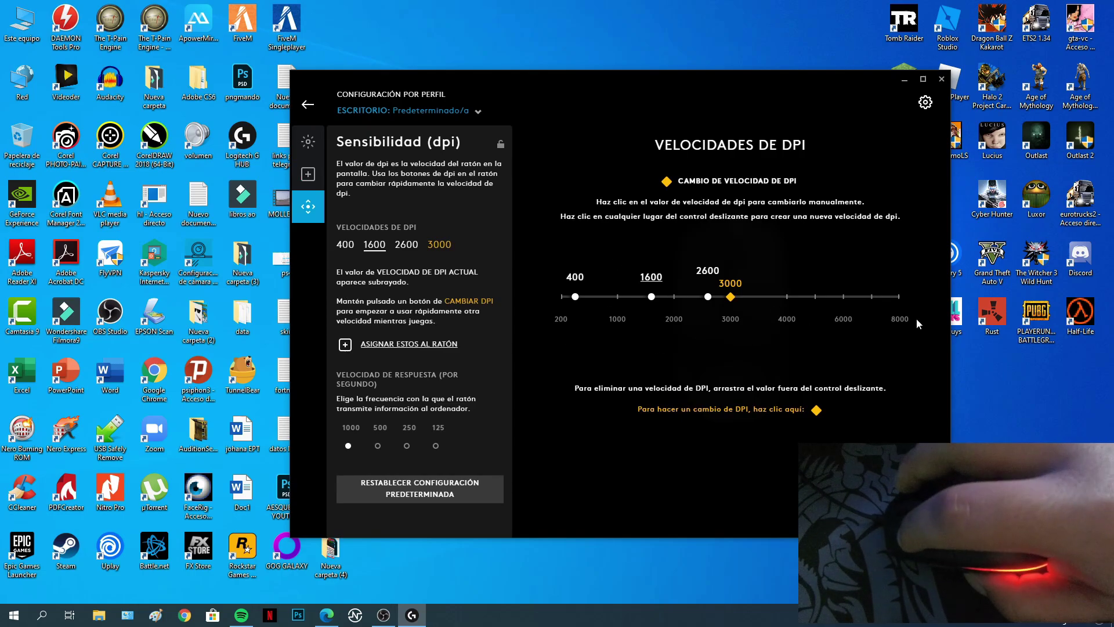
pyautogui.moveTo(730, 297)
pyautogui.mouseDown()
pyautogui.moveTo(900, 300)
pyautogui.moveTo(731, 305)
pyautogui.mouseUp()
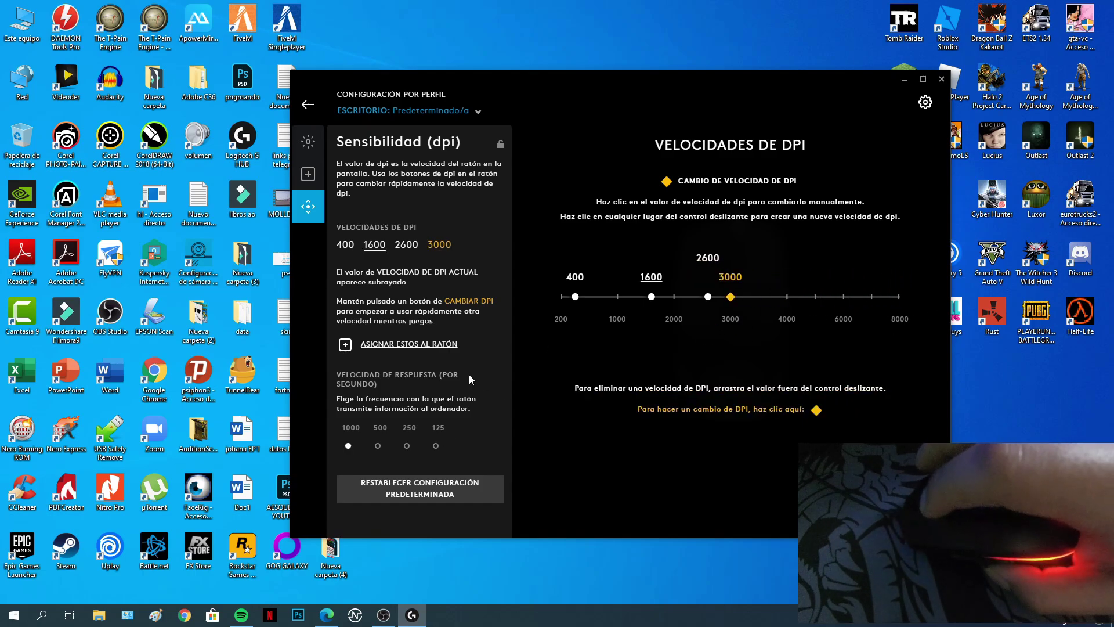
# - Assign the Cut editing command (CTRL + X) to the lower side button of the mouse
pyautogui.click(308, 174)
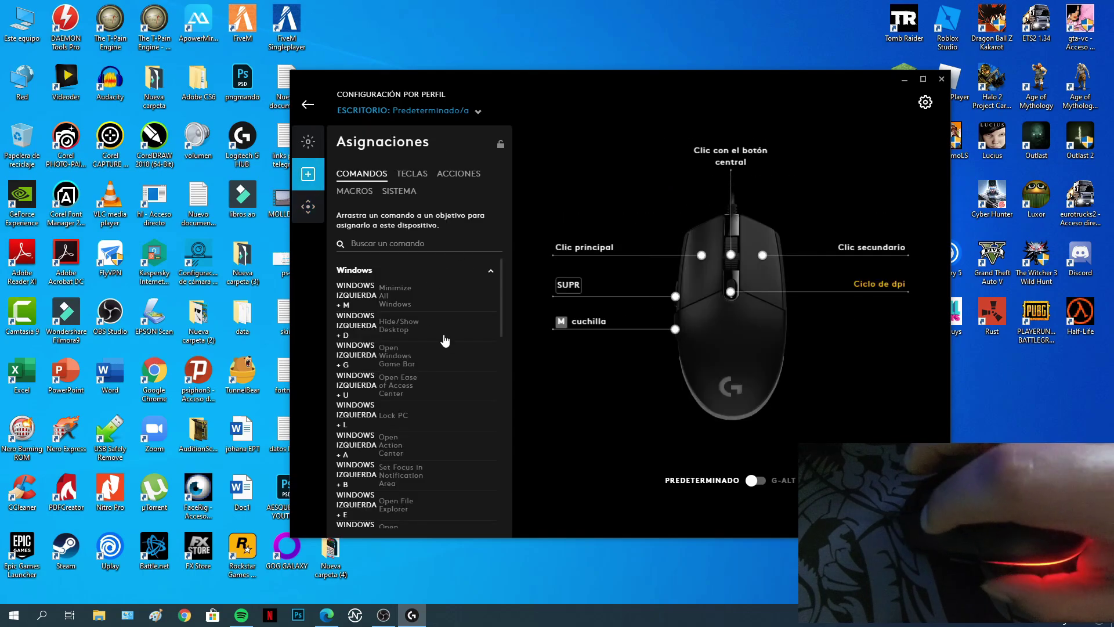
pyautogui.click(408, 176)
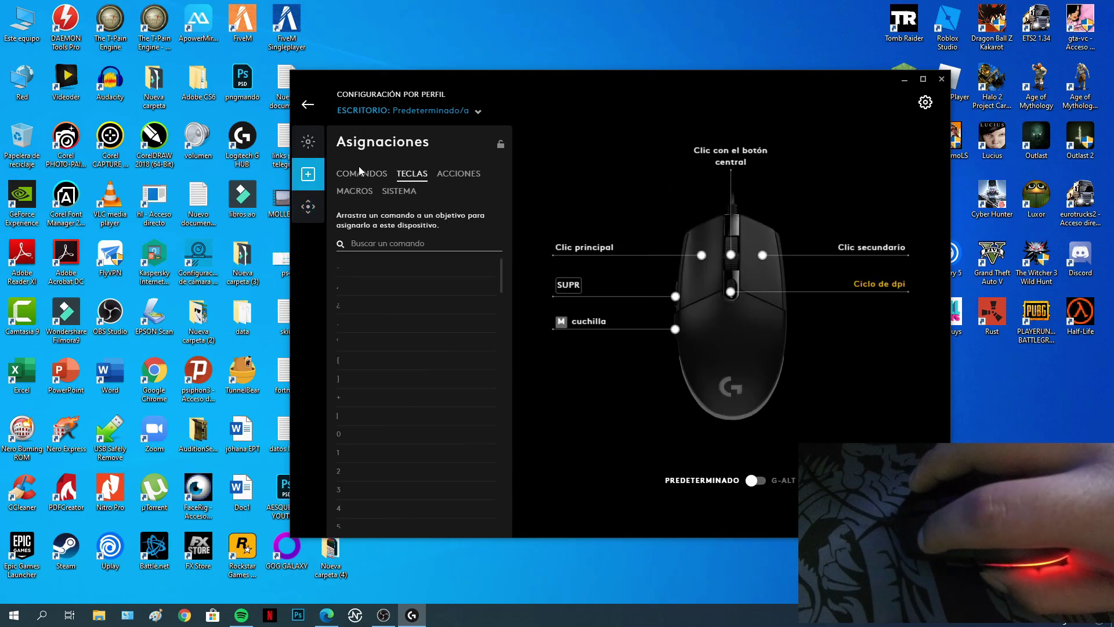
pyautogui.click(362, 175)
pyautogui.scroll(-5, 415, 354)
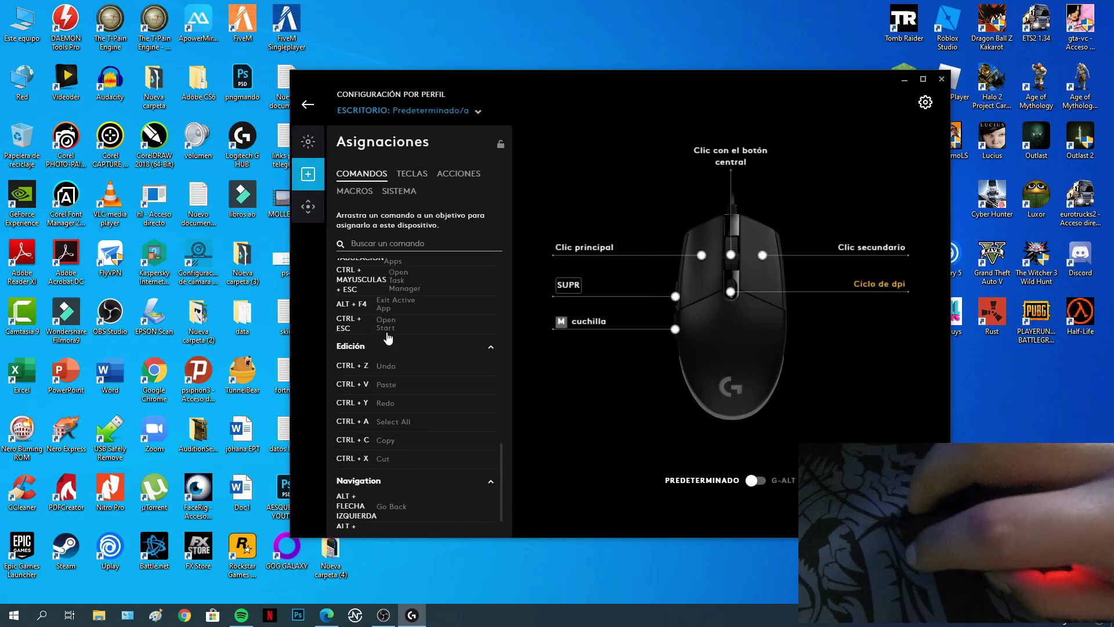
pyautogui.scroll(5, 417, 358)
pyautogui.scroll(-5, 419, 365)
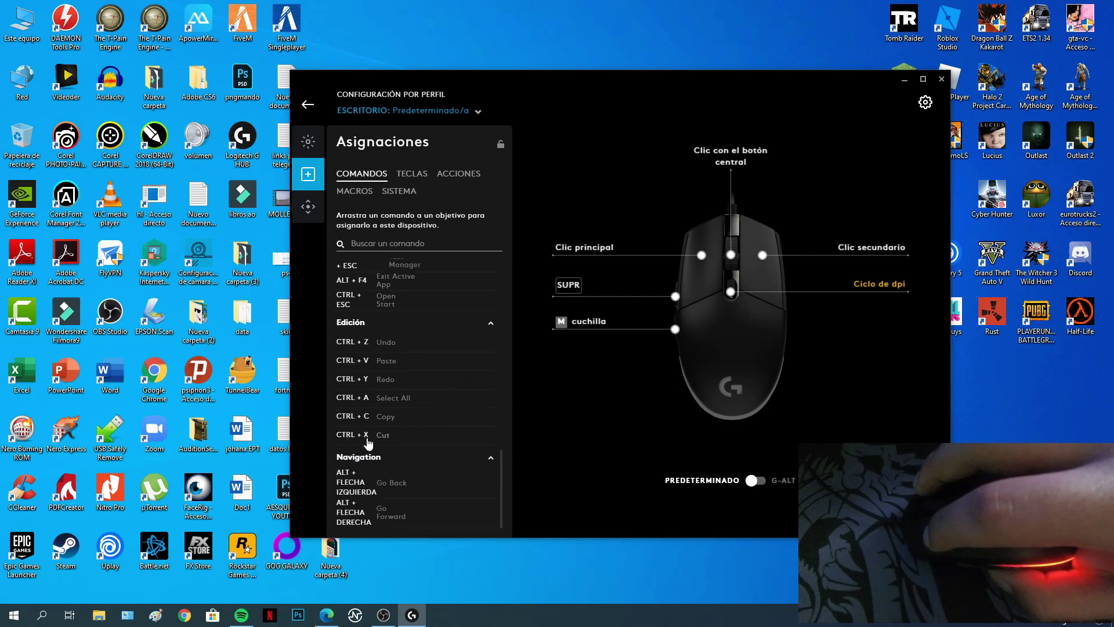
pyautogui.moveTo(374, 441); pyautogui.dragTo(676, 331)
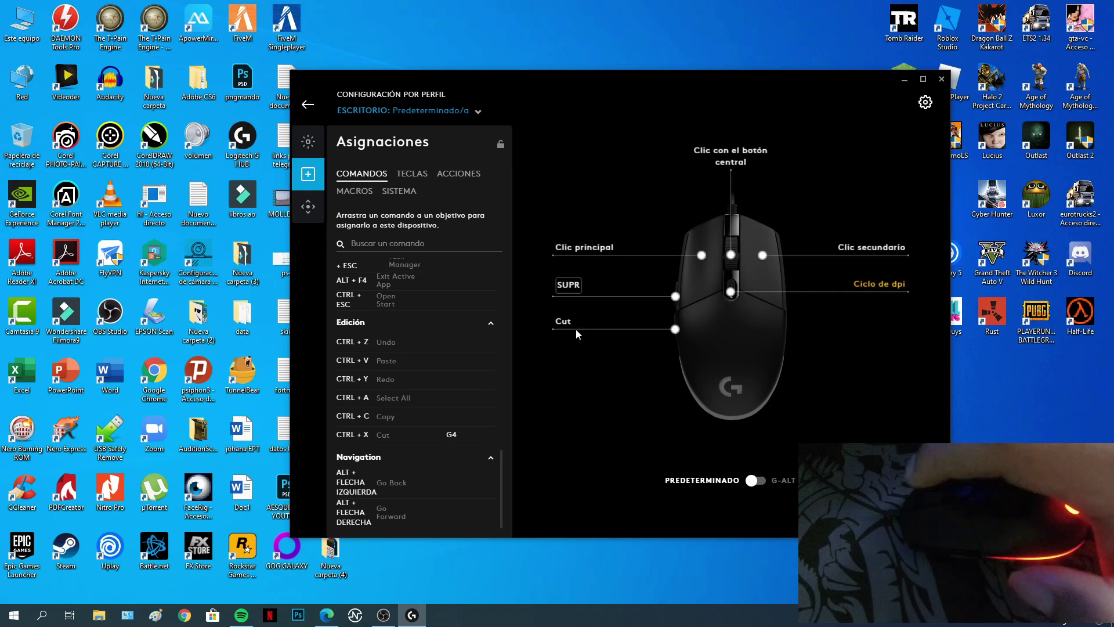
# - Look through the assignable keys and assign the OBS action Alternar silencio de micrófono to the lower side button
pyautogui.click(425, 174)
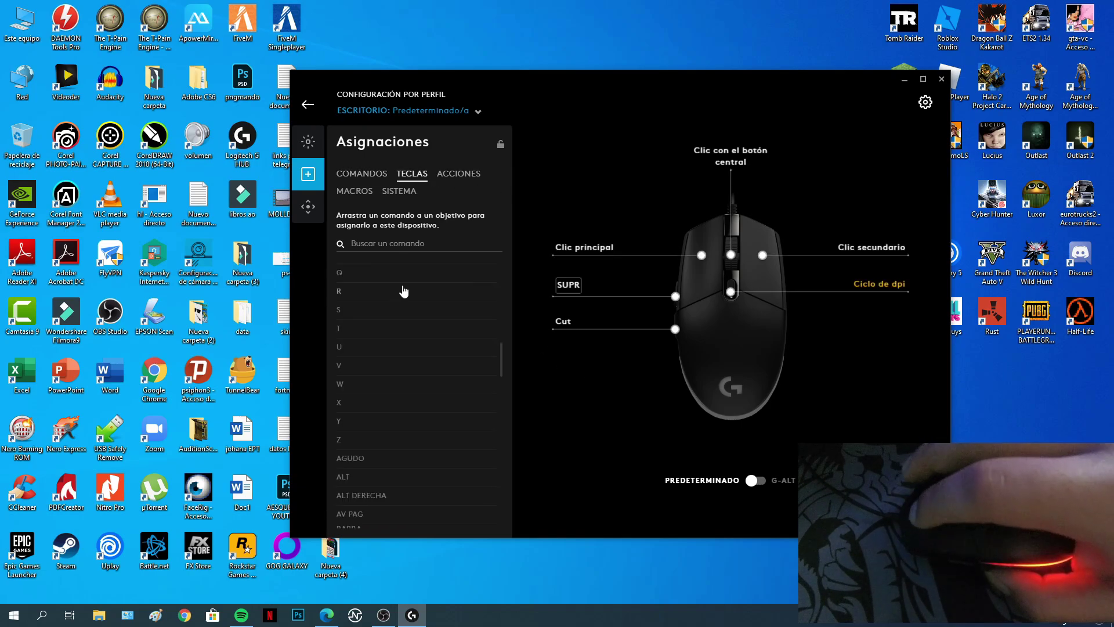
pyautogui.scroll(-15, 386, 325)
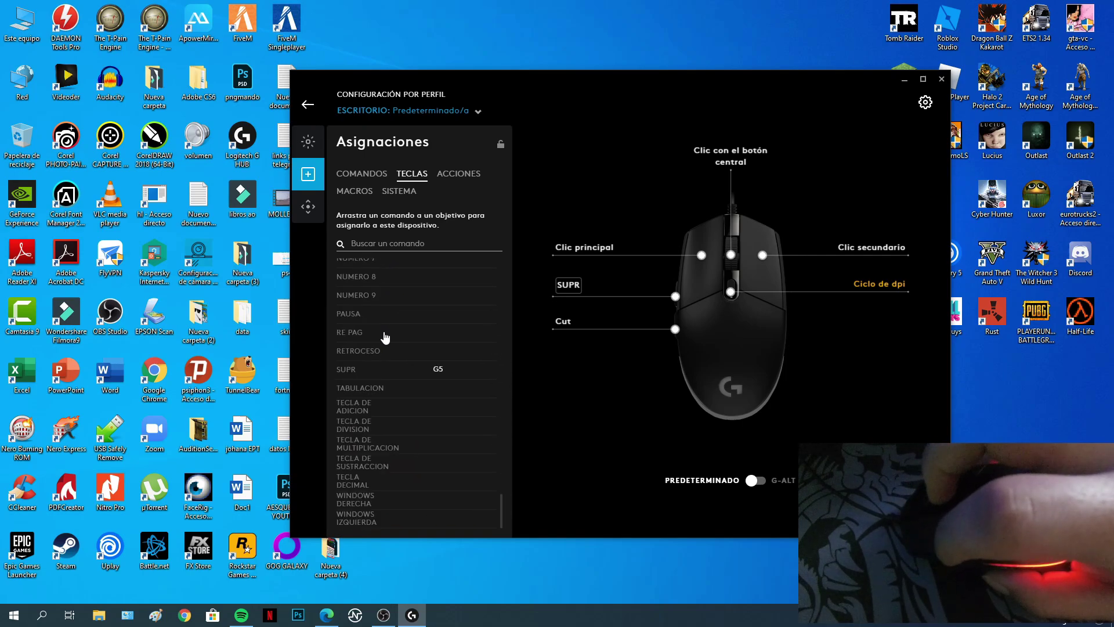
pyautogui.click(445, 174)
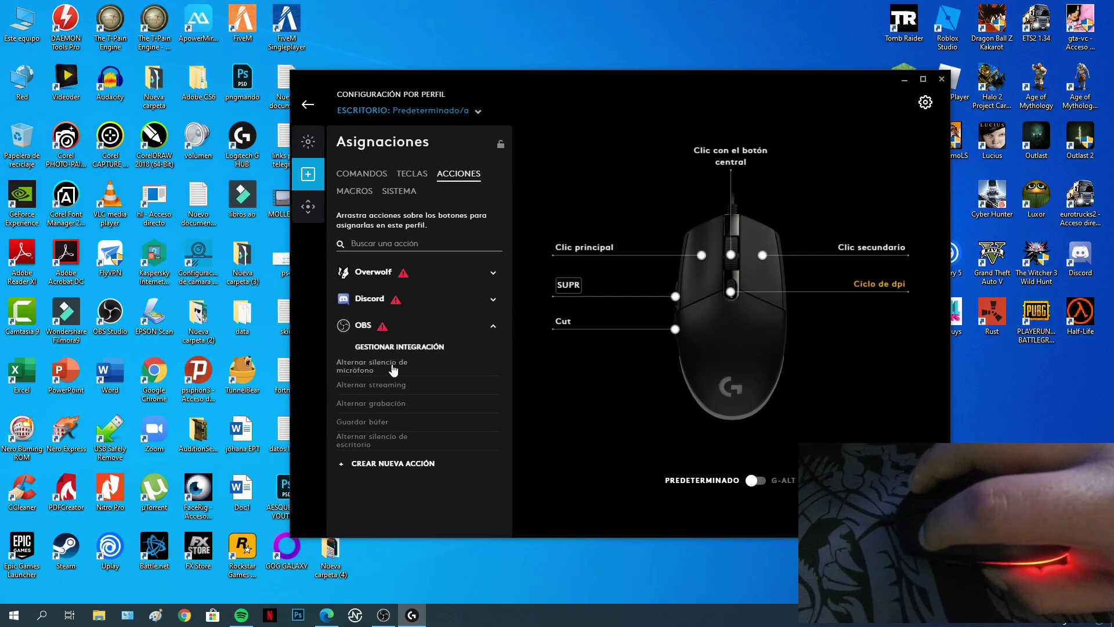
pyautogui.moveTo(361, 376); pyautogui.dragTo(659, 329)
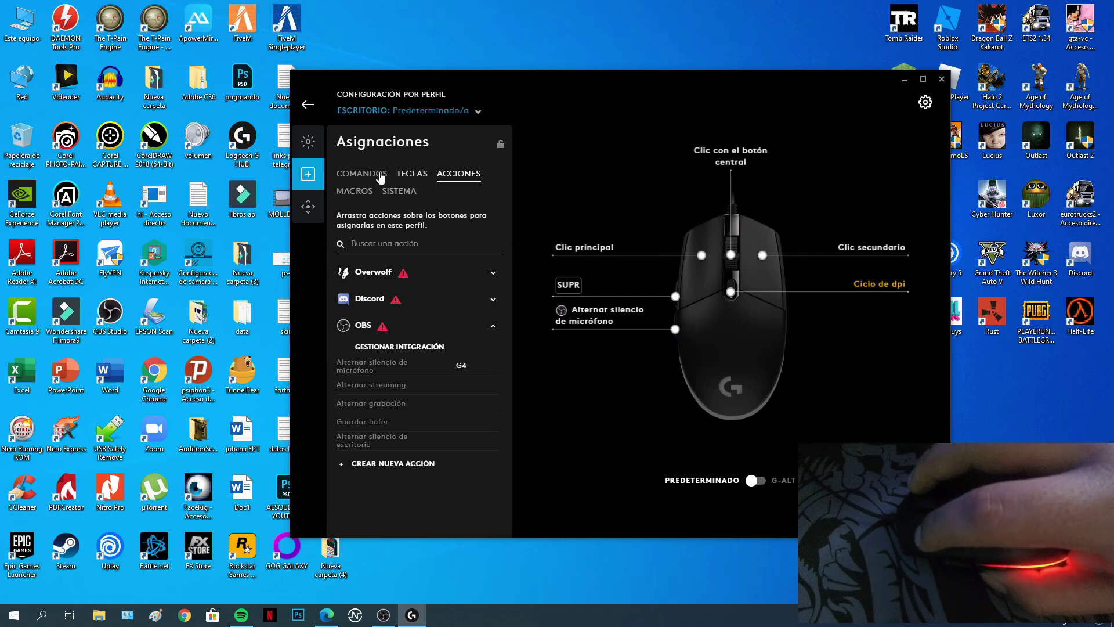
# - Assign the multimedia control Subir volumen to the lower side button and test it by raising the system volume
pyautogui.click(399, 191)
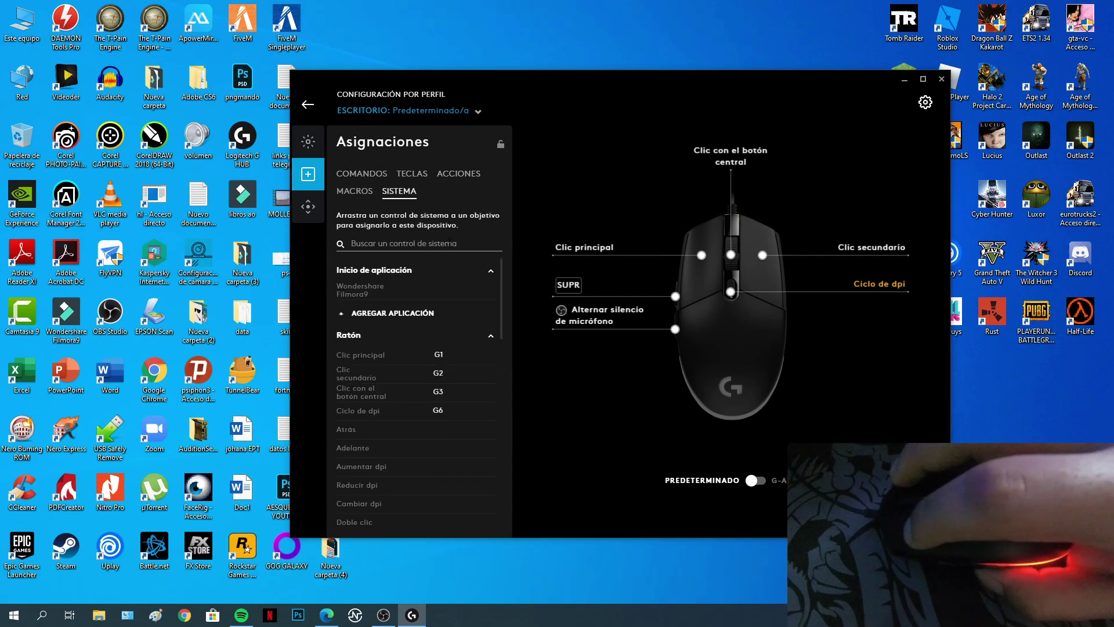
pyautogui.scroll(-1, 415, 363)
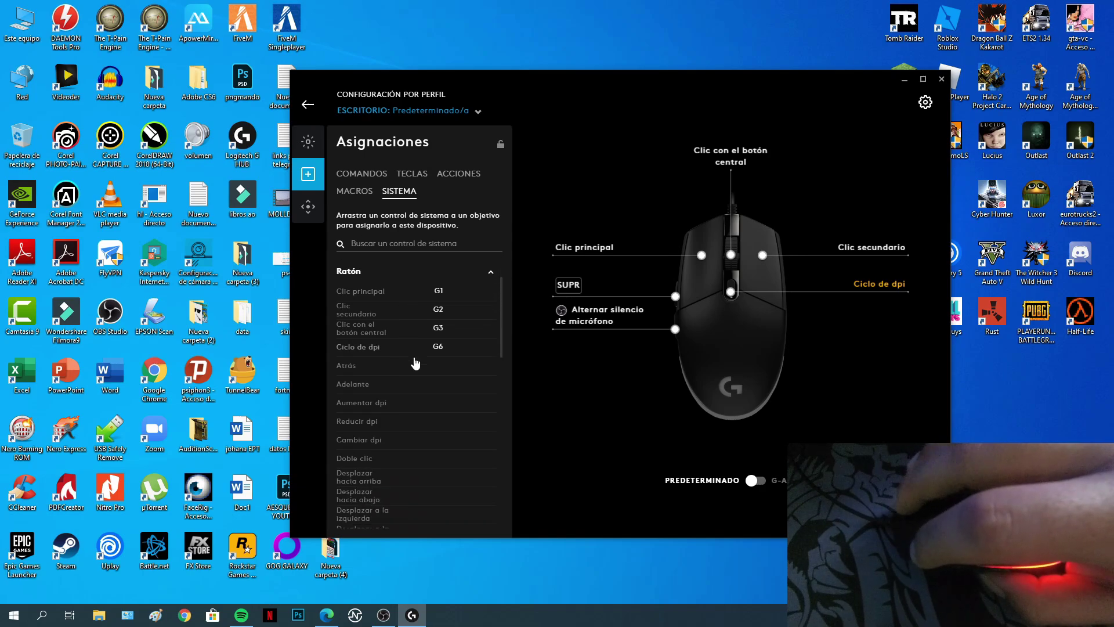
pyautogui.scroll(-12, 415, 363)
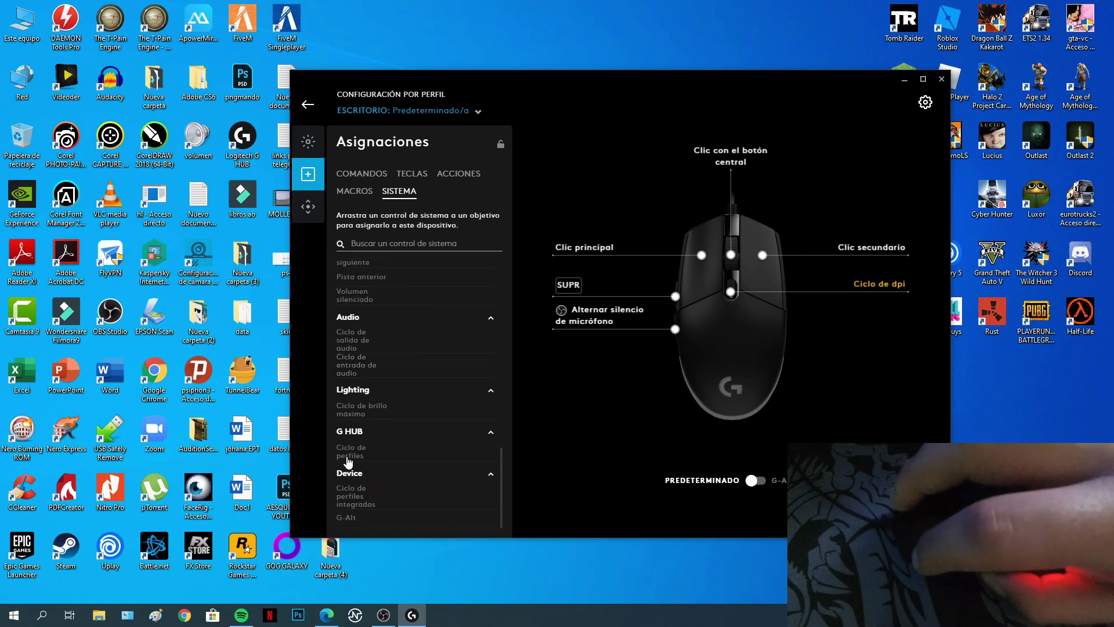
pyautogui.scroll(3, 348, 459)
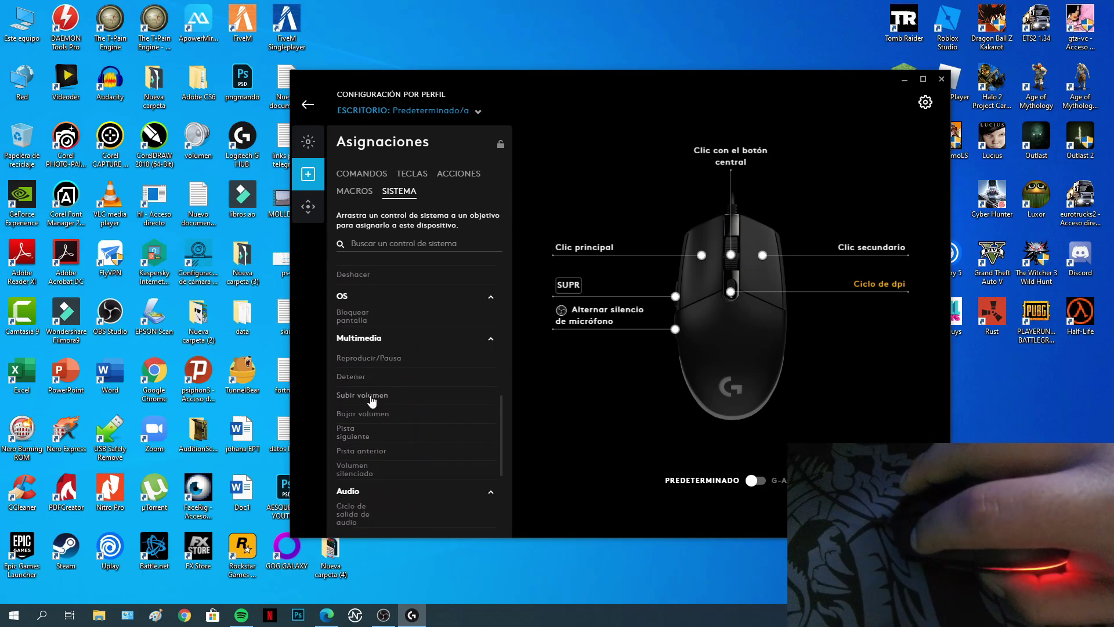
pyautogui.moveTo(371, 400); pyautogui.dragTo(678, 335)
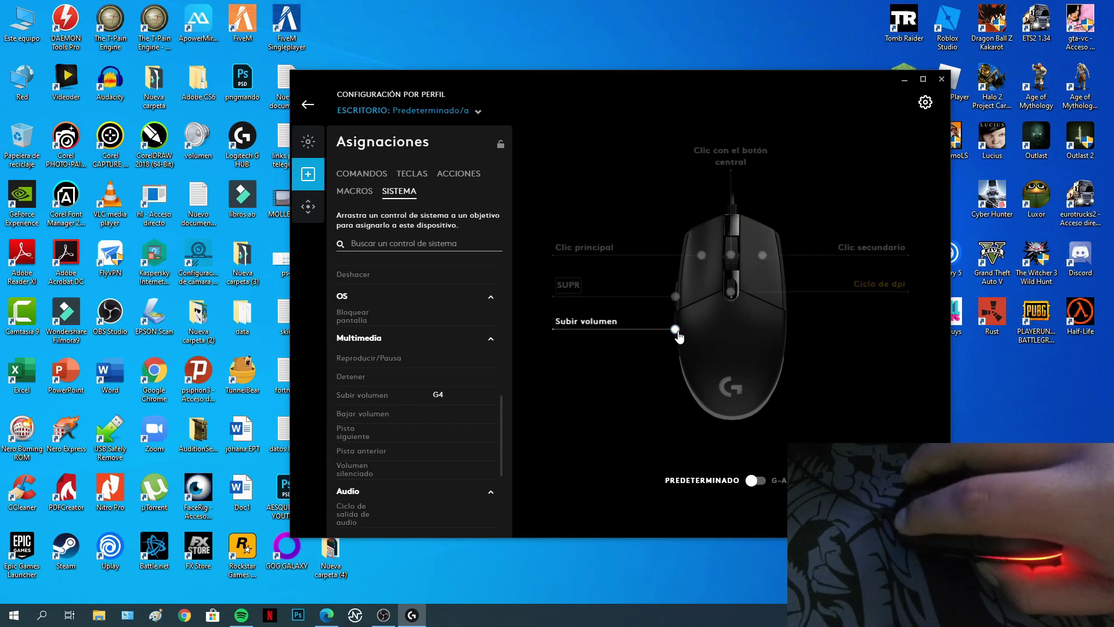
pyautogui.press('XF86AudioRaiseVolume')
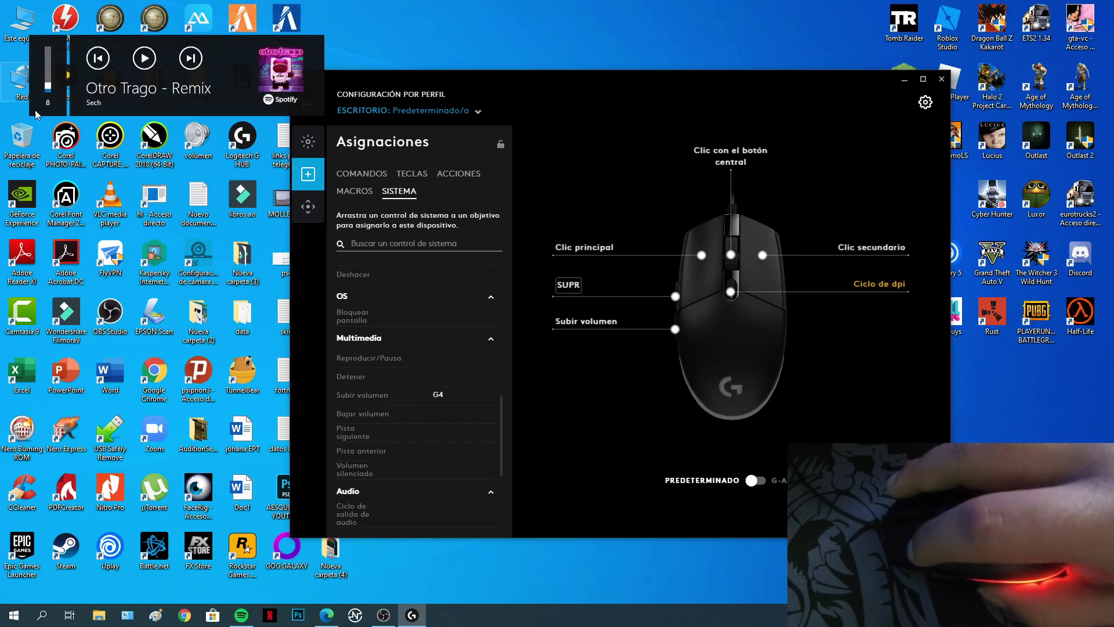
pyautogui.press('XF86AudioRaiseVolume')
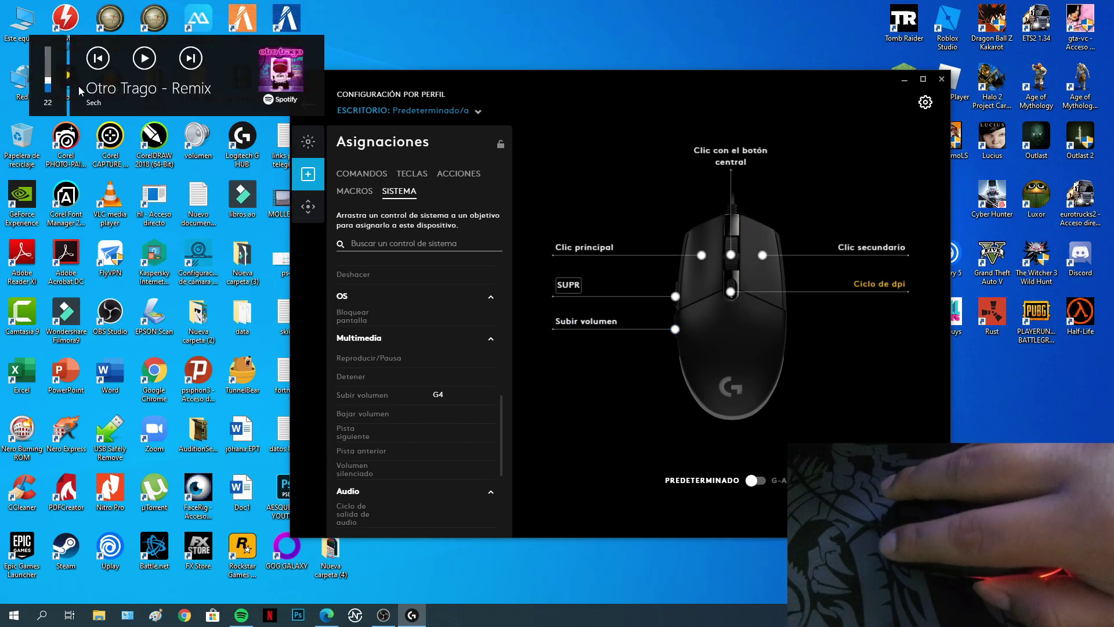
# - Switch to Filmora9 and split the intro nuevo clip on the timeline at 00:00:03:12
pyautogui.click(354, 191)
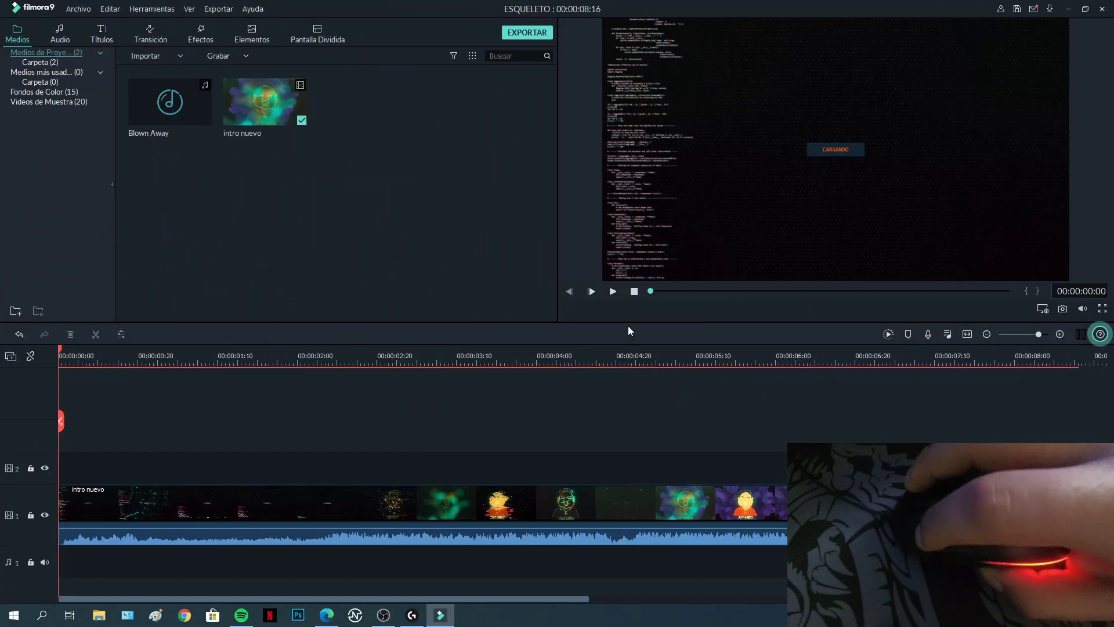
pyautogui.click(548, 363)
pyautogui.click(436, 355)
pyautogui.click(532, 356)
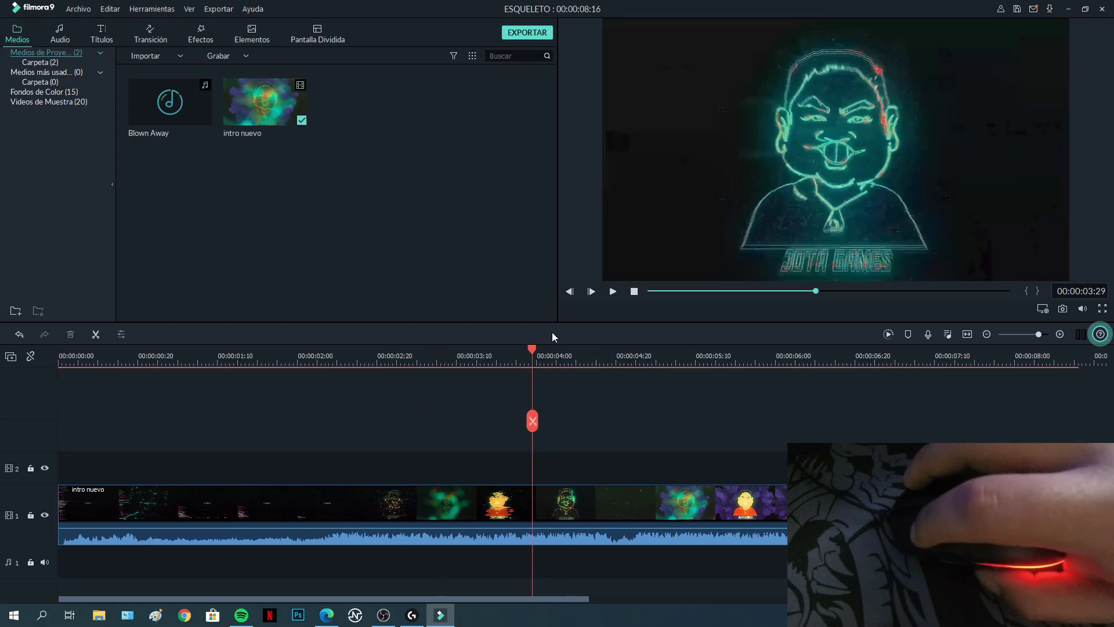
pyautogui.click(497, 362)
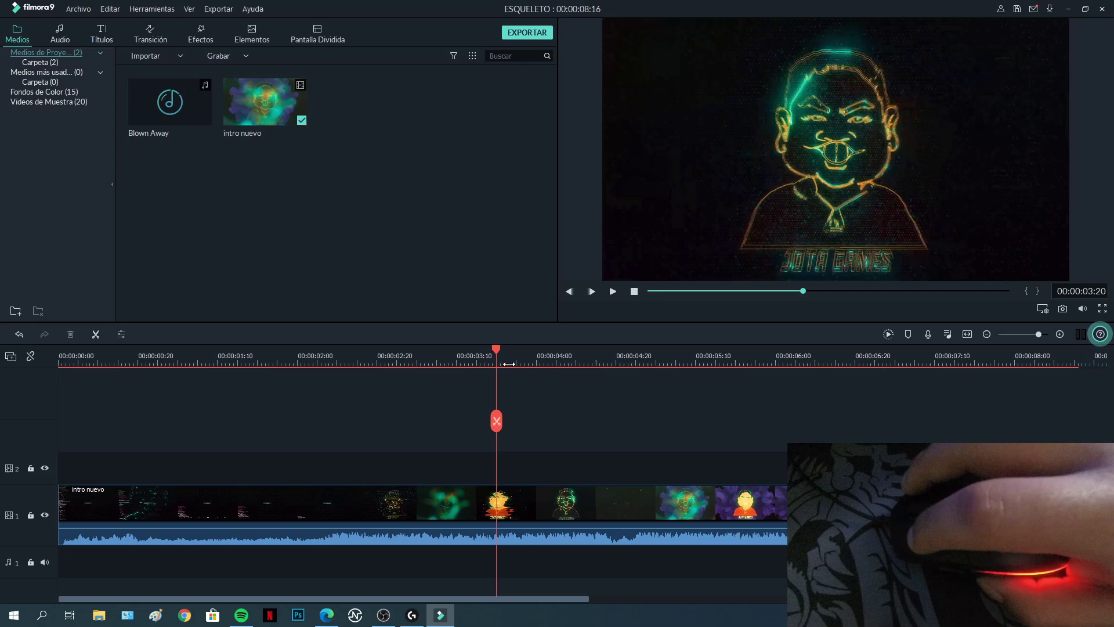
pyautogui.click(465, 363)
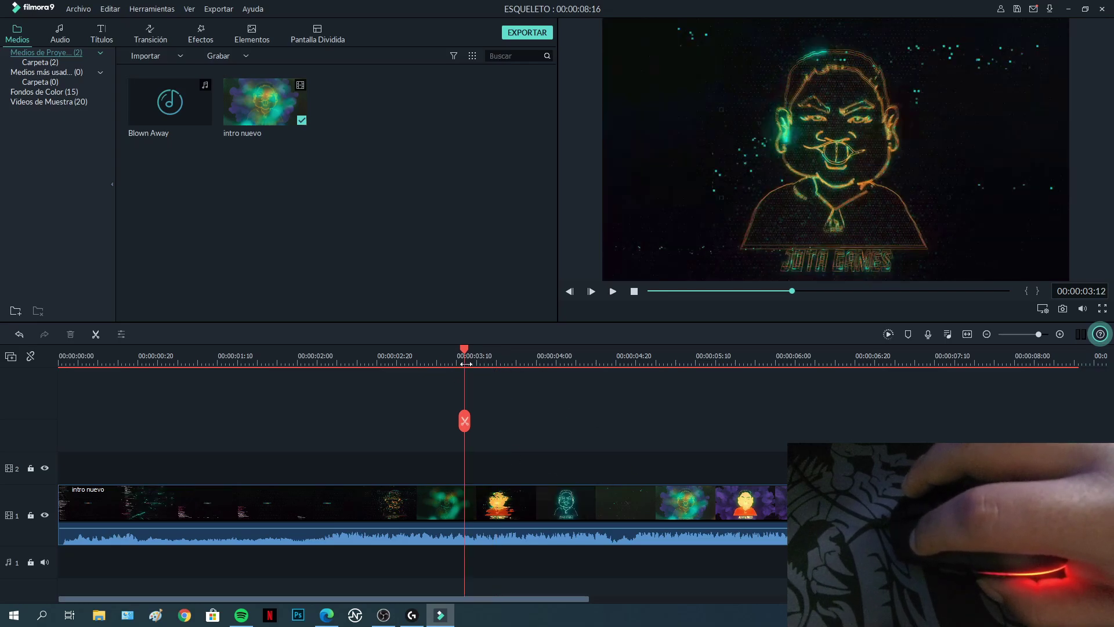
pyautogui.click(96, 334)
pyautogui.moveTo(498, 506); pyautogui.dragTo(574, 502)
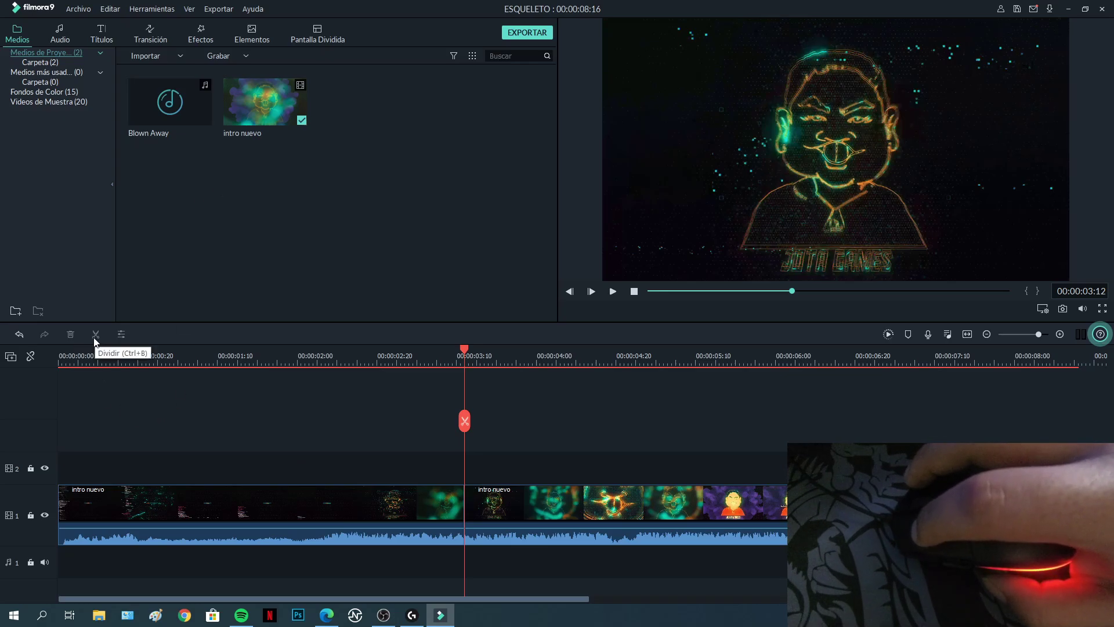
# - Switch back to Logitech G HUB and check the command, key, action and system lists before returning to the macros
pyautogui.click(412, 615)
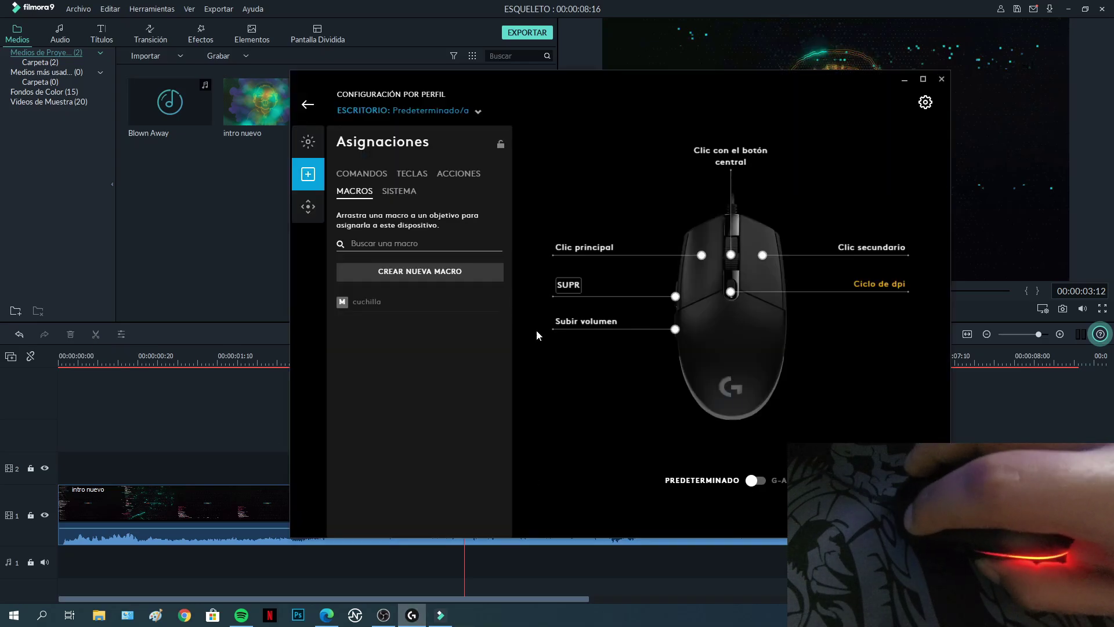
pyautogui.scroll(-10, 371, 278)
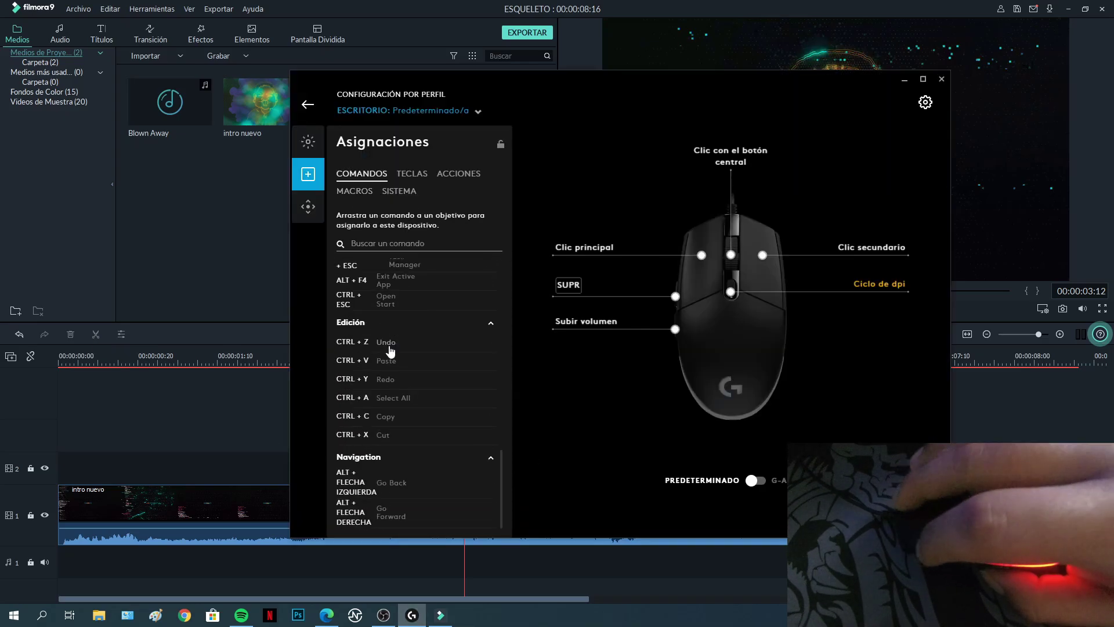
pyautogui.click(411, 174)
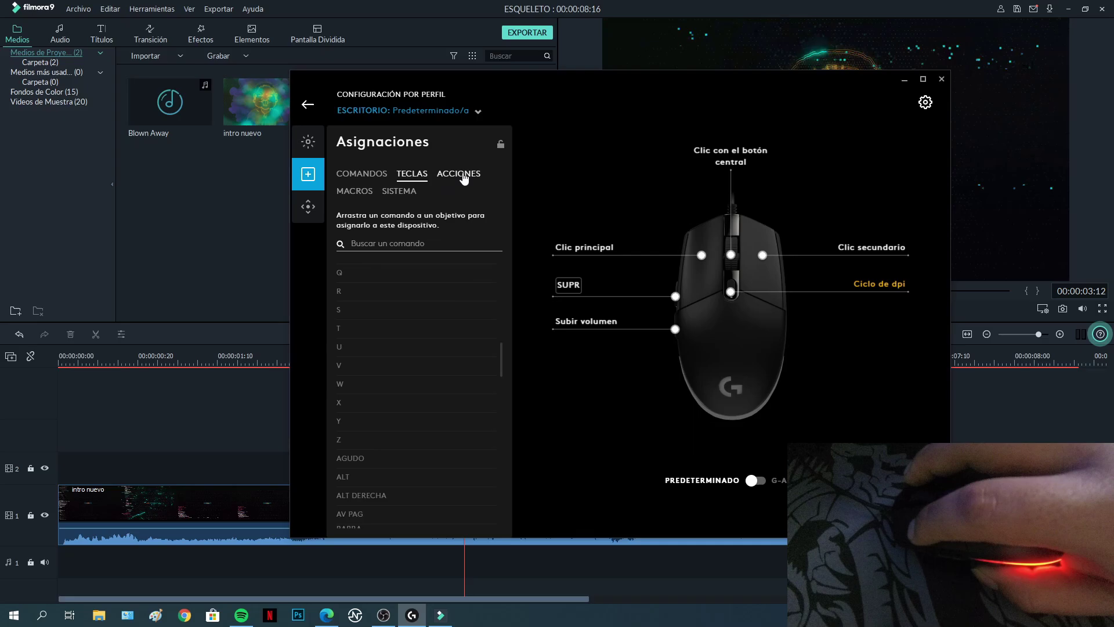
pyautogui.click(460, 175)
pyautogui.click(400, 193)
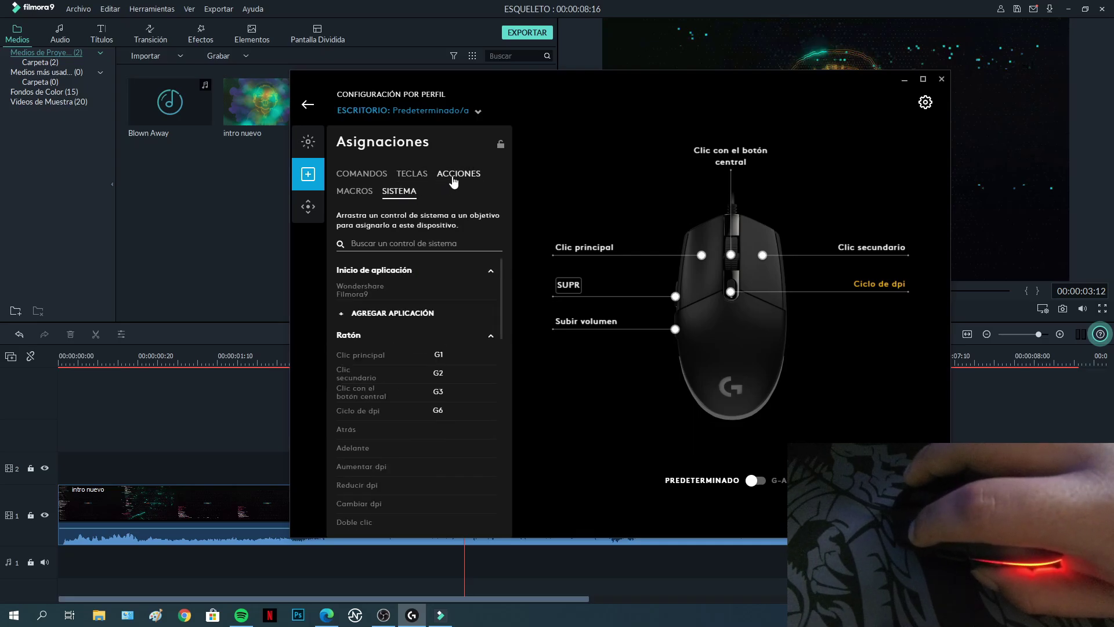
pyautogui.click(354, 190)
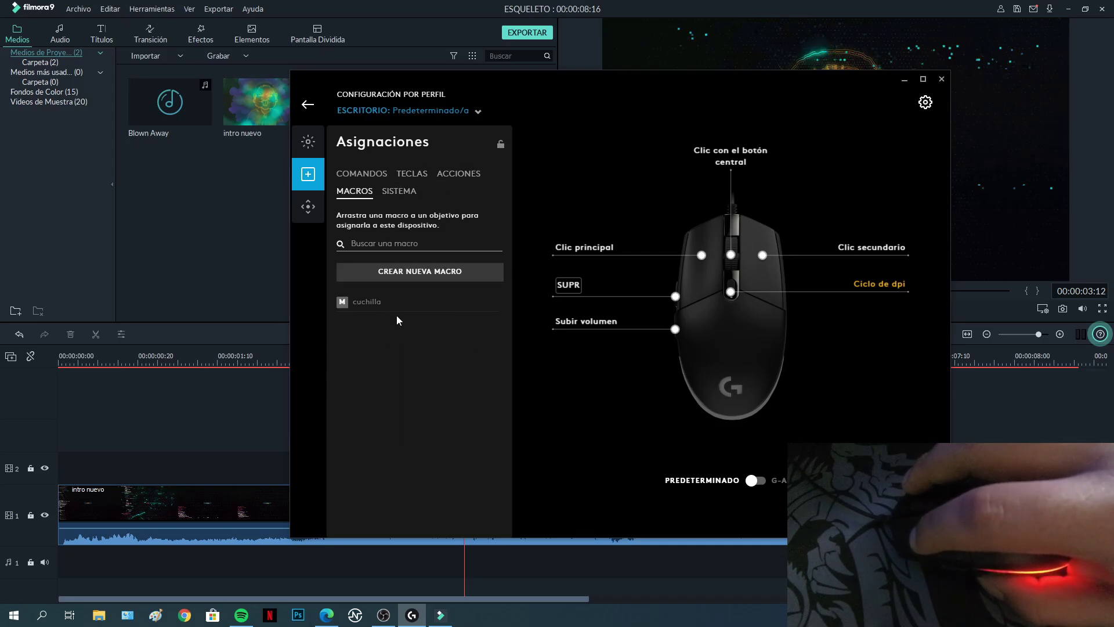
# - Delete the existing cuchilla macro and create a new macro named cuchilla with the Sin repetición type
pyautogui.click(490, 303)
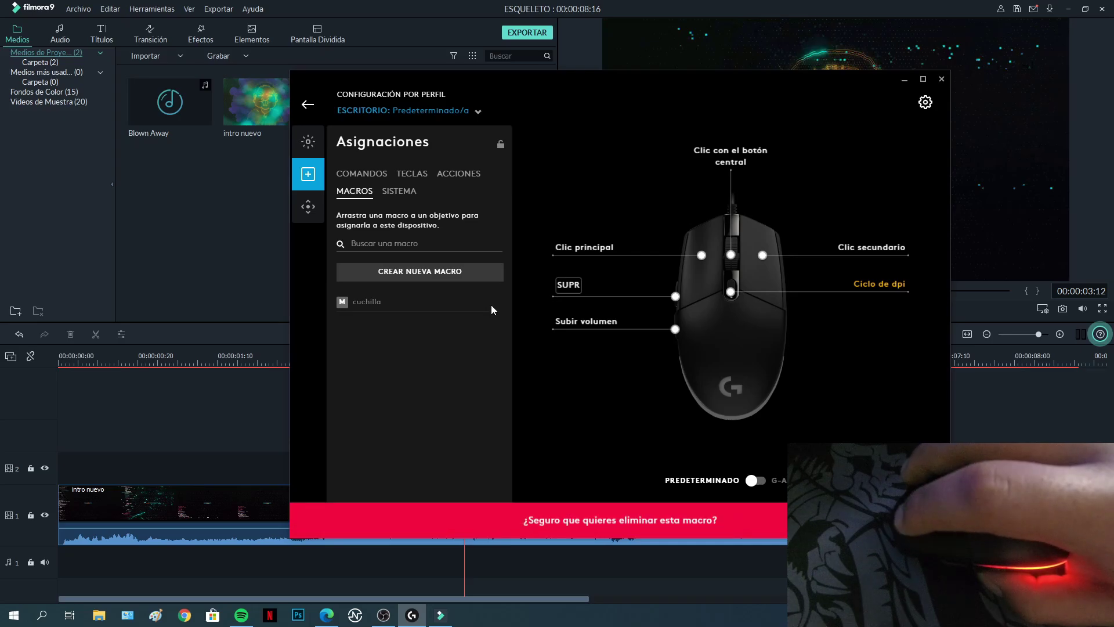
pyautogui.click(491, 304)
pyautogui.click(416, 283)
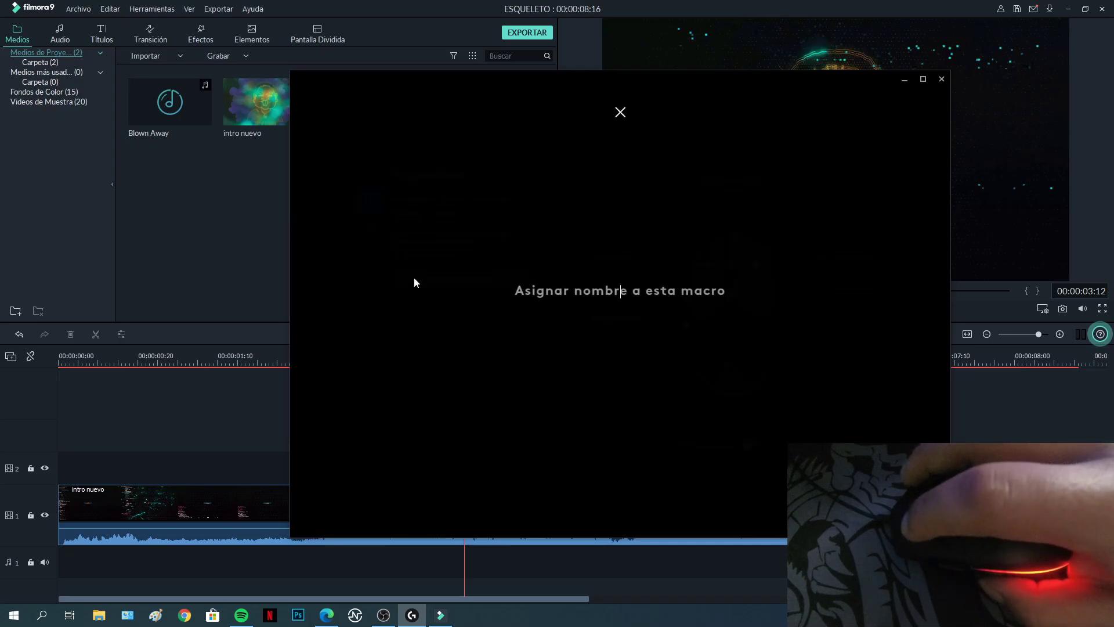
pyautogui.write('cuchilla')
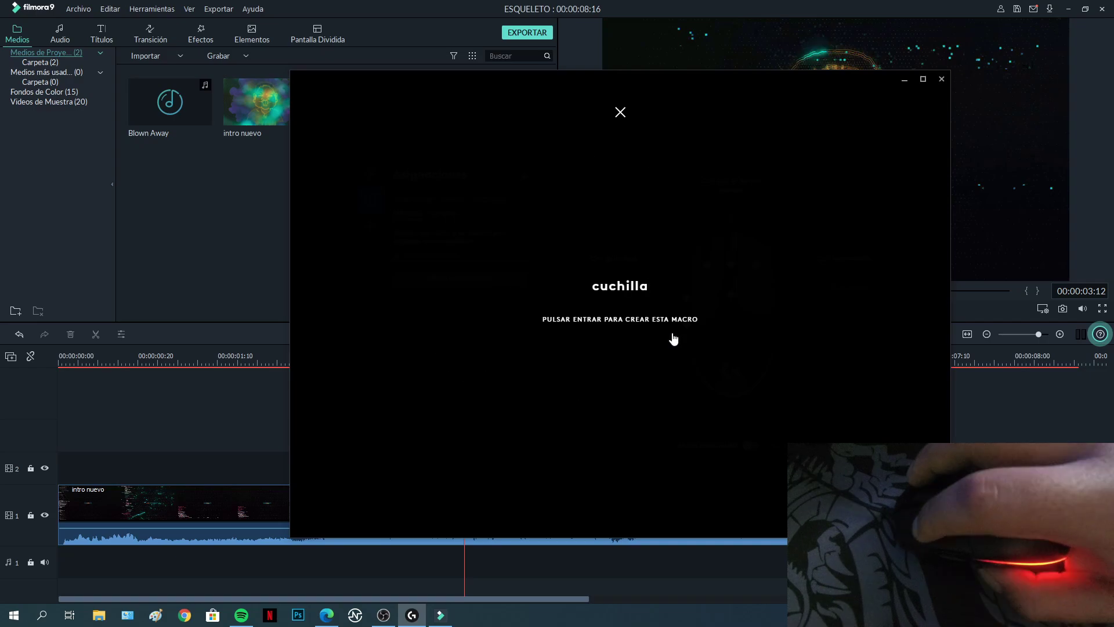
pyautogui.press('Return')
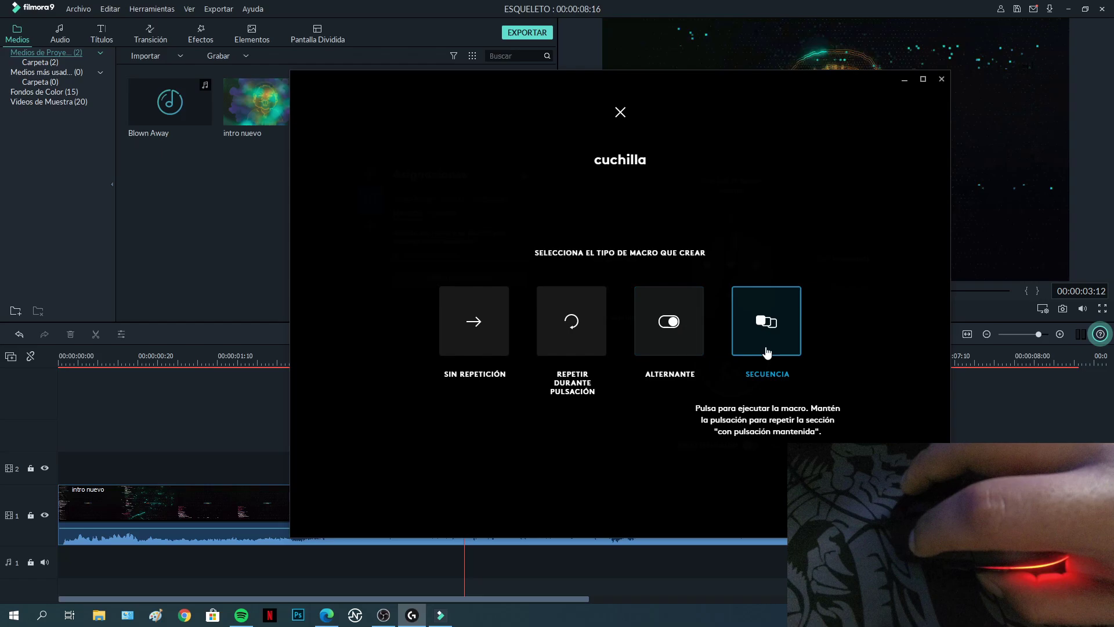
pyautogui.click(473, 345)
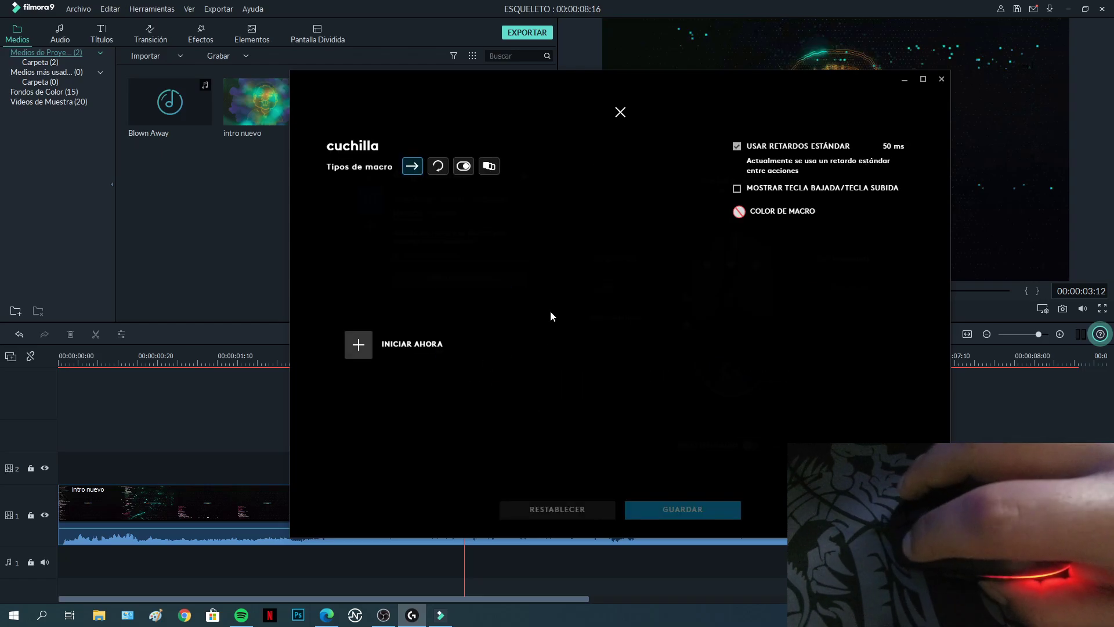
# - Record the CTRL + B keystroke in the cuchilla macro, save it, and assign the macro to the lower side button
pyautogui.click(359, 346)
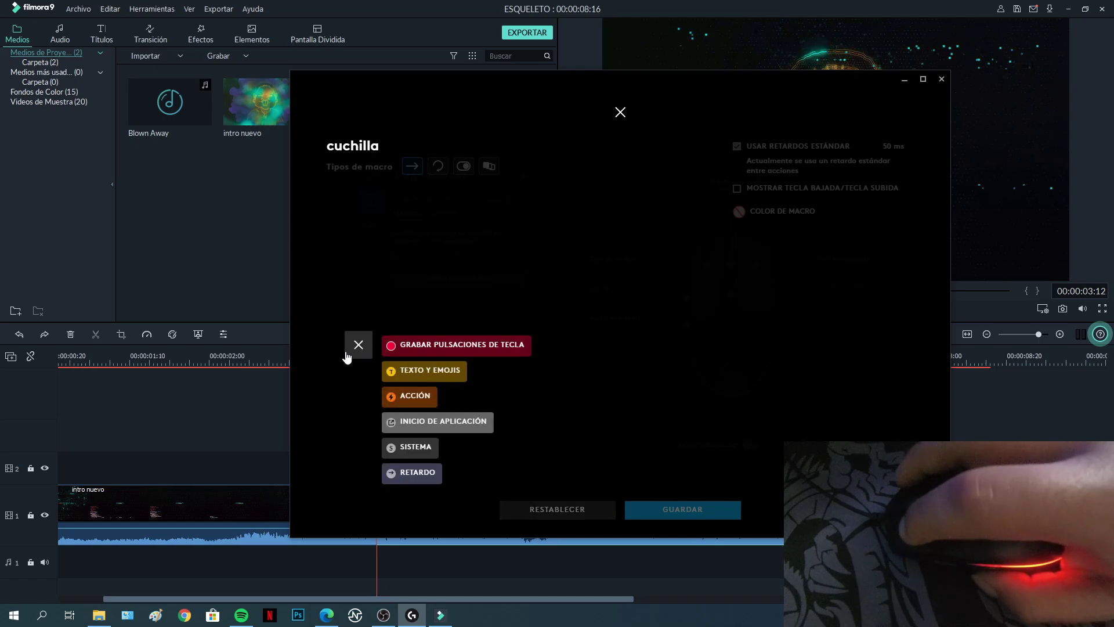
pyautogui.click(394, 346)
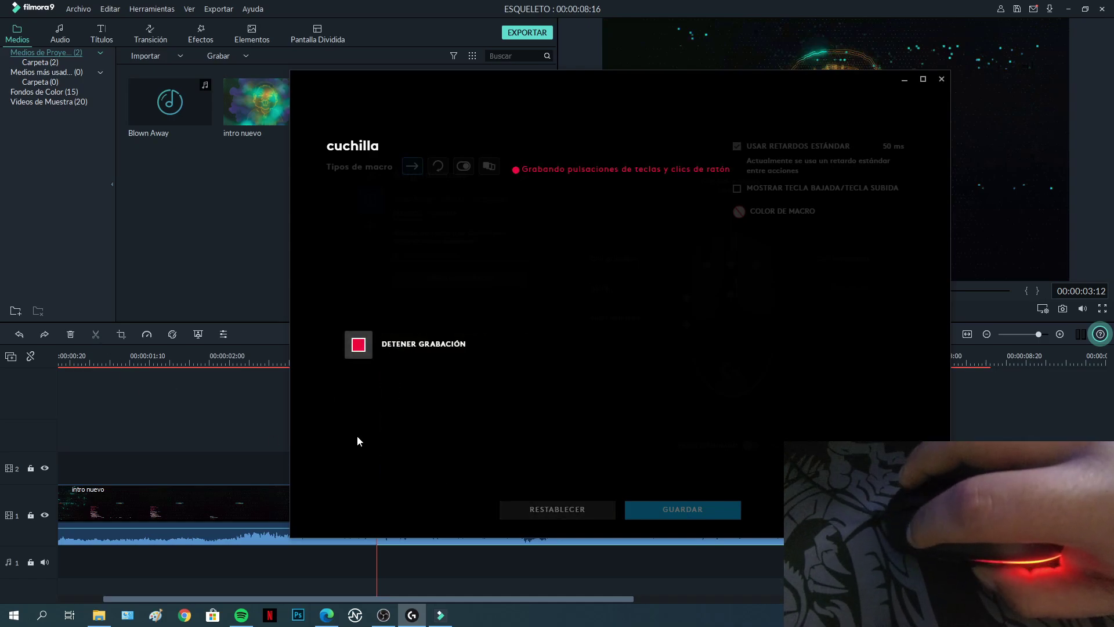
pyautogui.hotkey('ctrl', 'b')
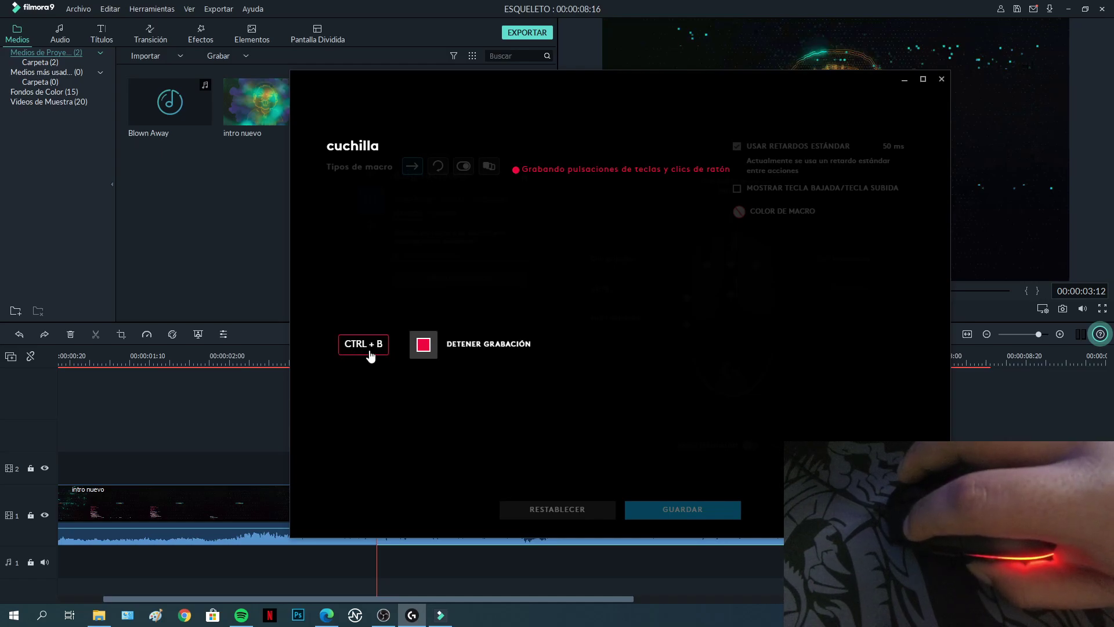
pyautogui.click(423, 350)
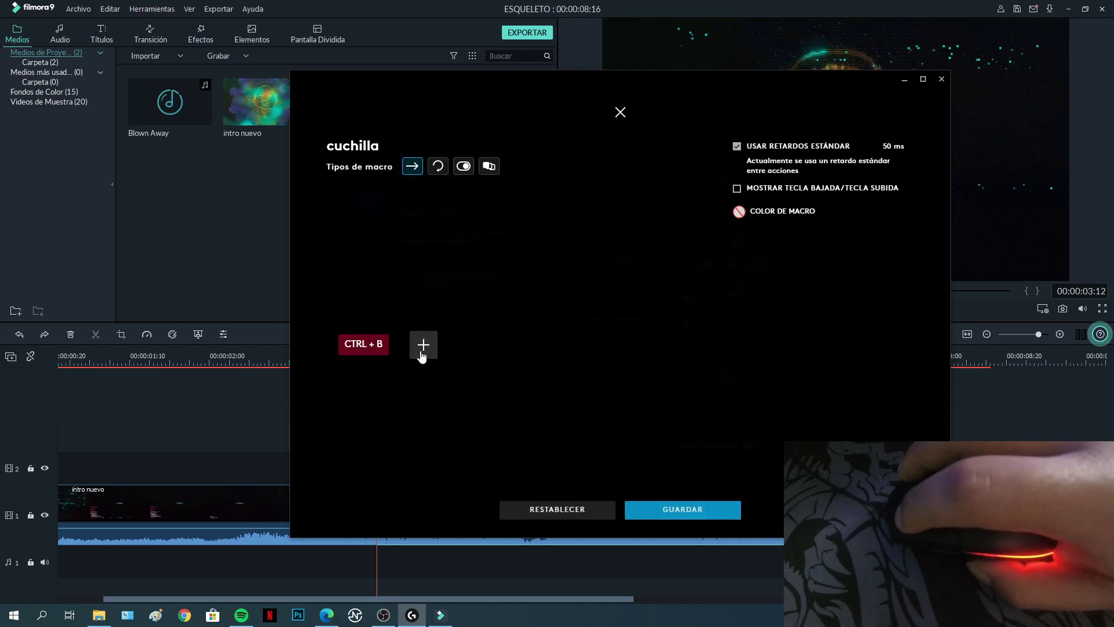
pyautogui.click(676, 522)
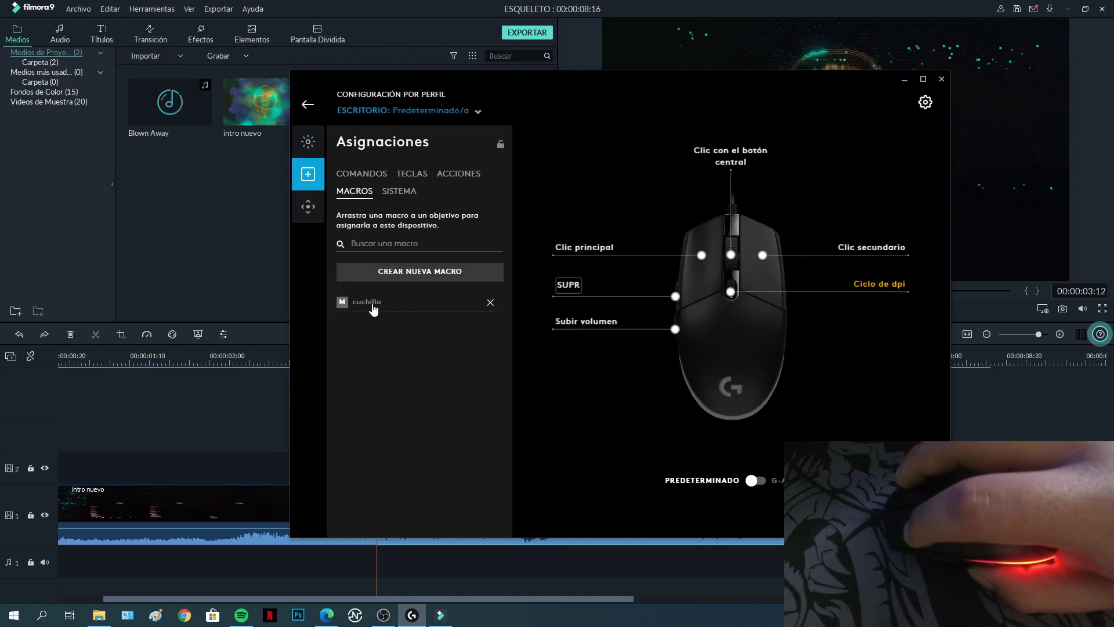
pyautogui.moveTo(369, 308); pyautogui.dragTo(675, 331)
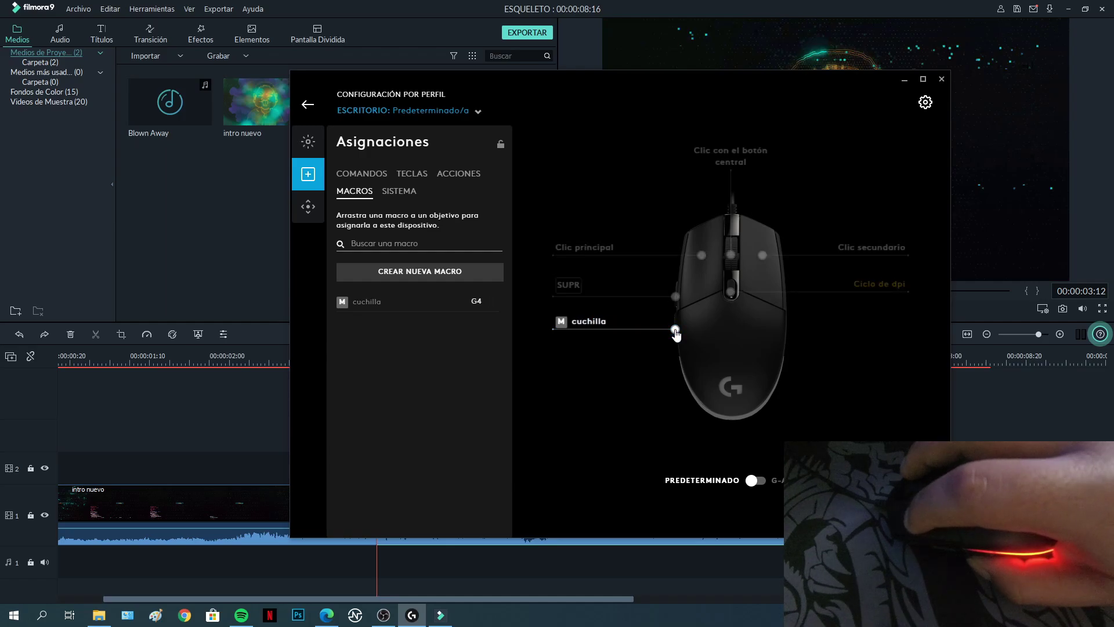
# - Switch to Filmora9, move the second intro nuevo clip away from the first, and split it at 00:00:06:03
pyautogui.click(904, 79)
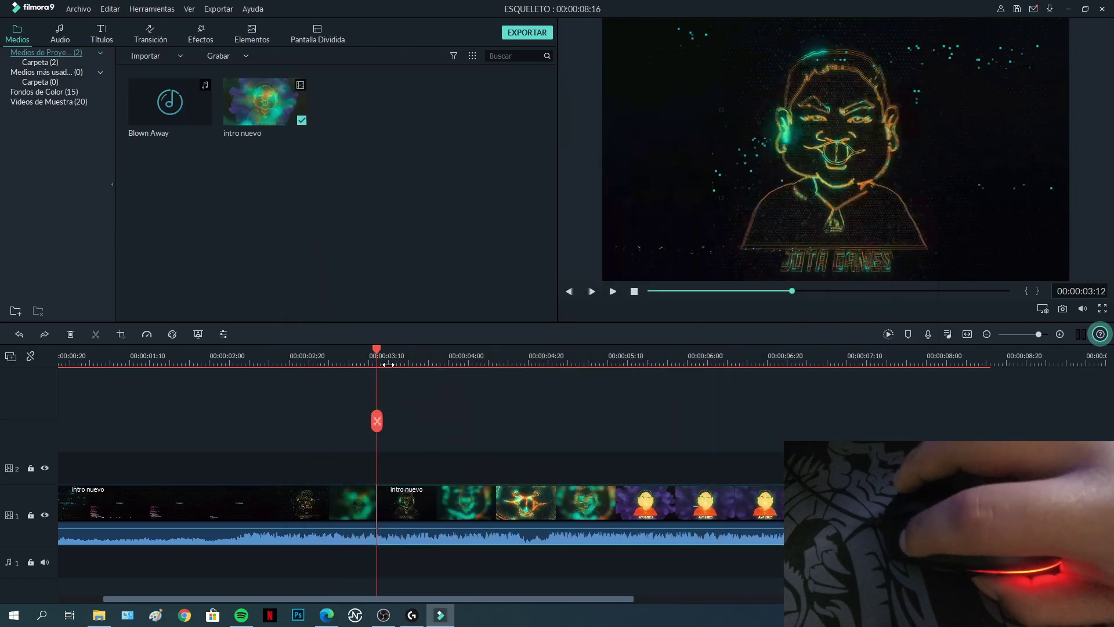
pyautogui.moveTo(422, 502); pyautogui.dragTo(453, 502)
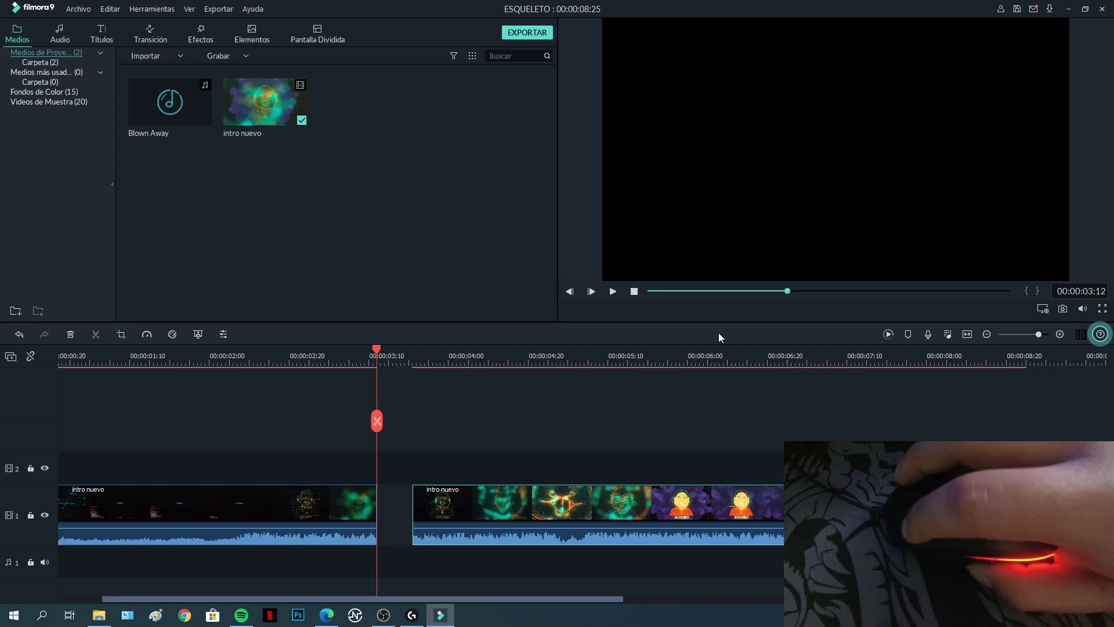
pyautogui.click(699, 359)
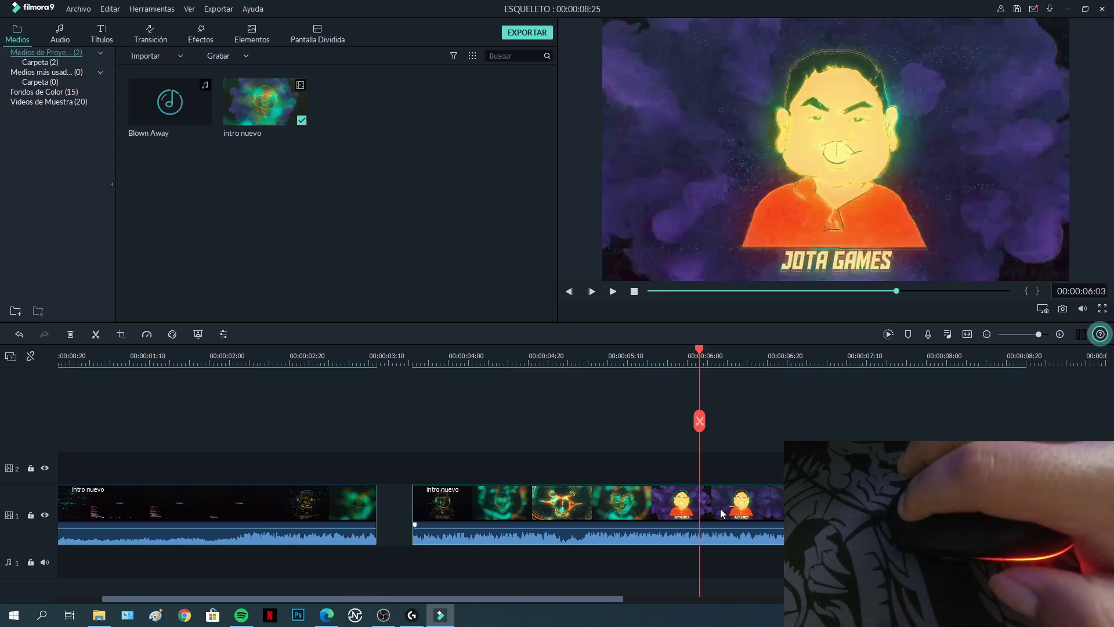
pyautogui.hotkey('ctrl', 'b')
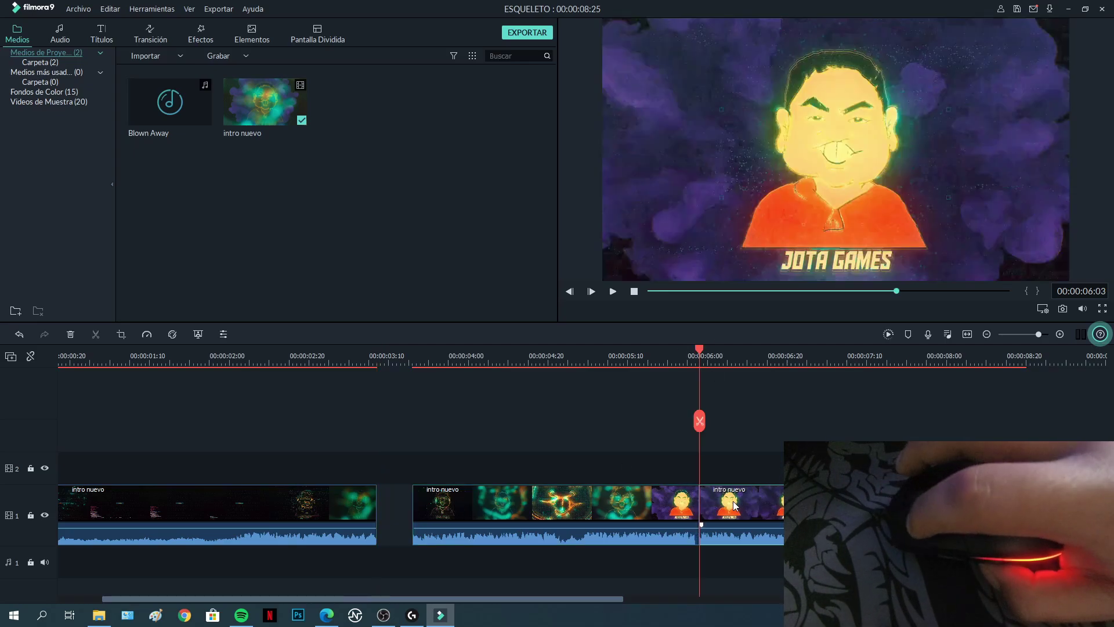
# - Separate and delete the segment after 00:00:06:03, and move the remaining second clip back against the first one
pyautogui.press('Delete')
pyautogui.click(630, 502)
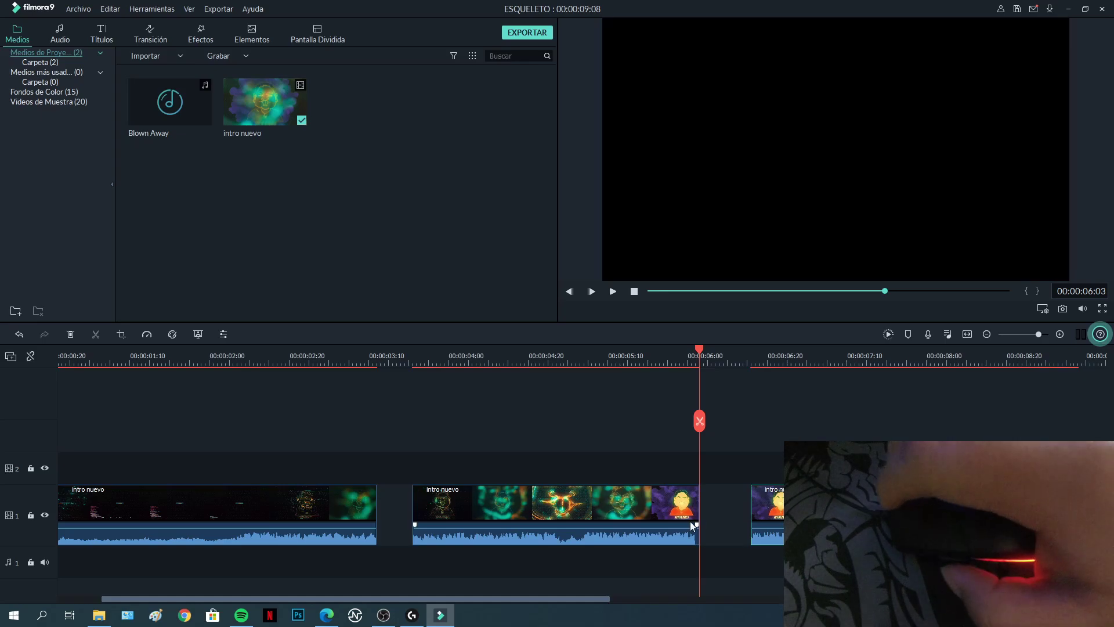
pyautogui.click(767, 503)
pyautogui.press('Delete')
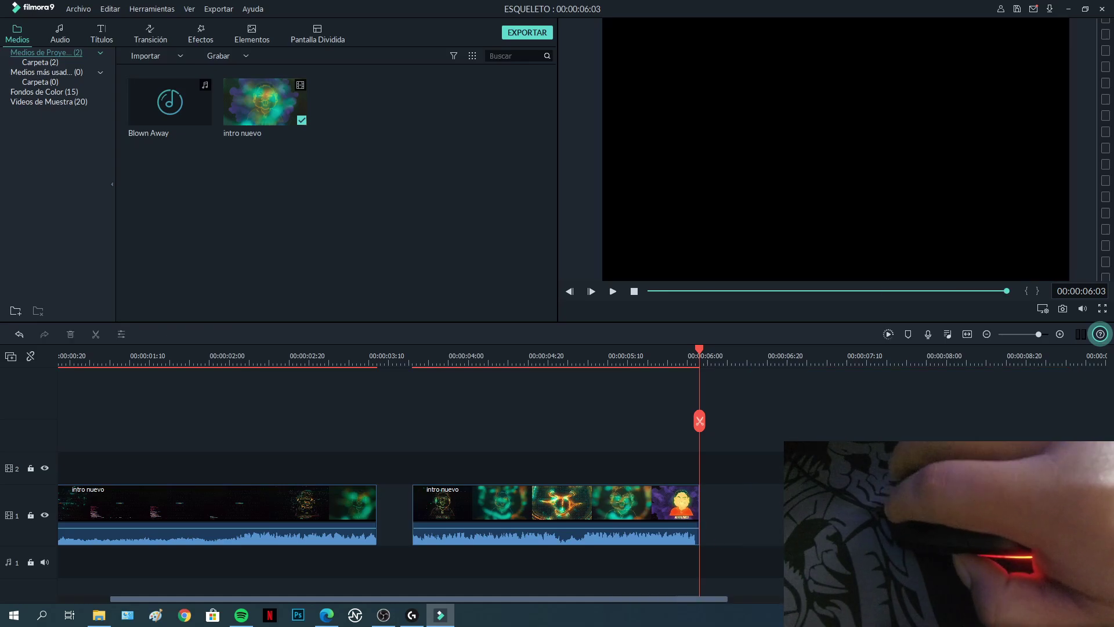
pyautogui.click(607, 360)
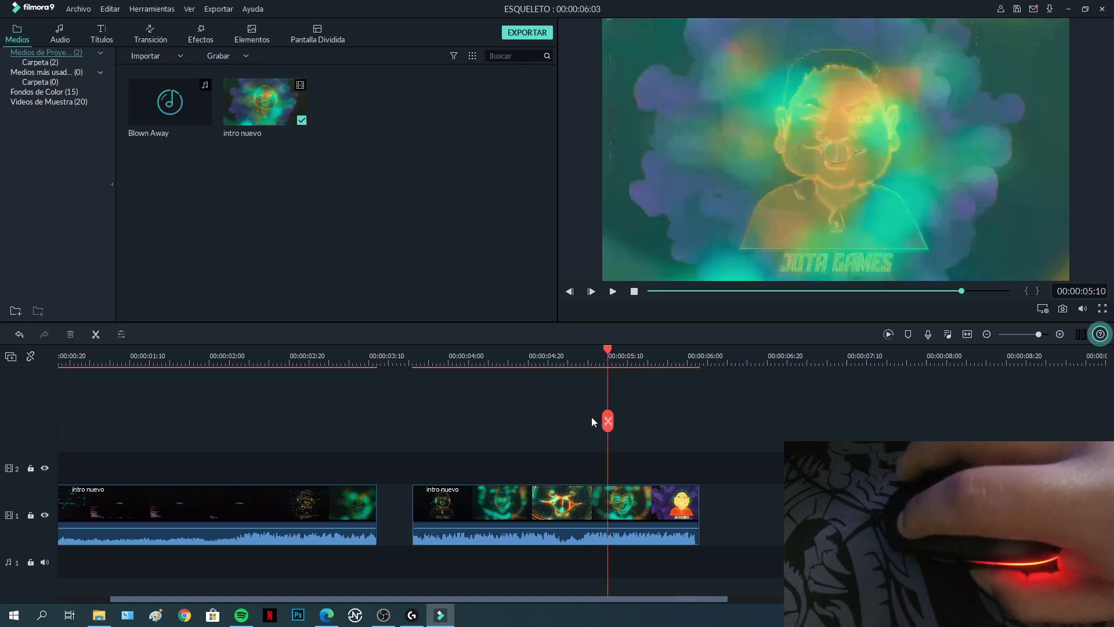
pyautogui.moveTo(525, 500); pyautogui.dragTo(500, 500)
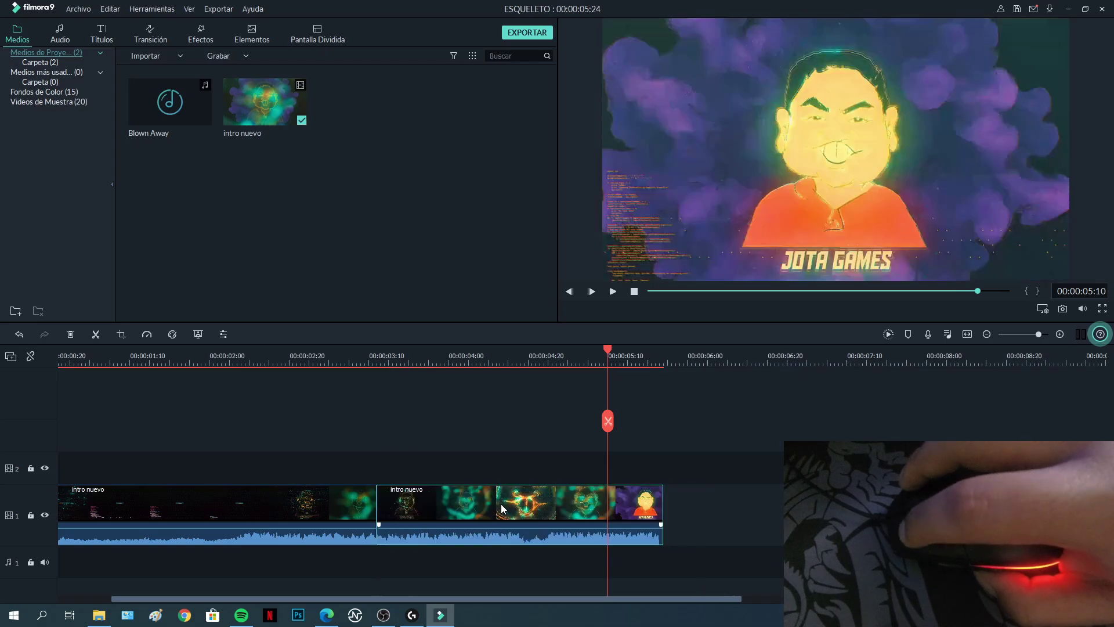
# - Split the second intro nuevo clip at 00:00:04:17 and delete the segment after the cut
pyautogui.click(366, 362)
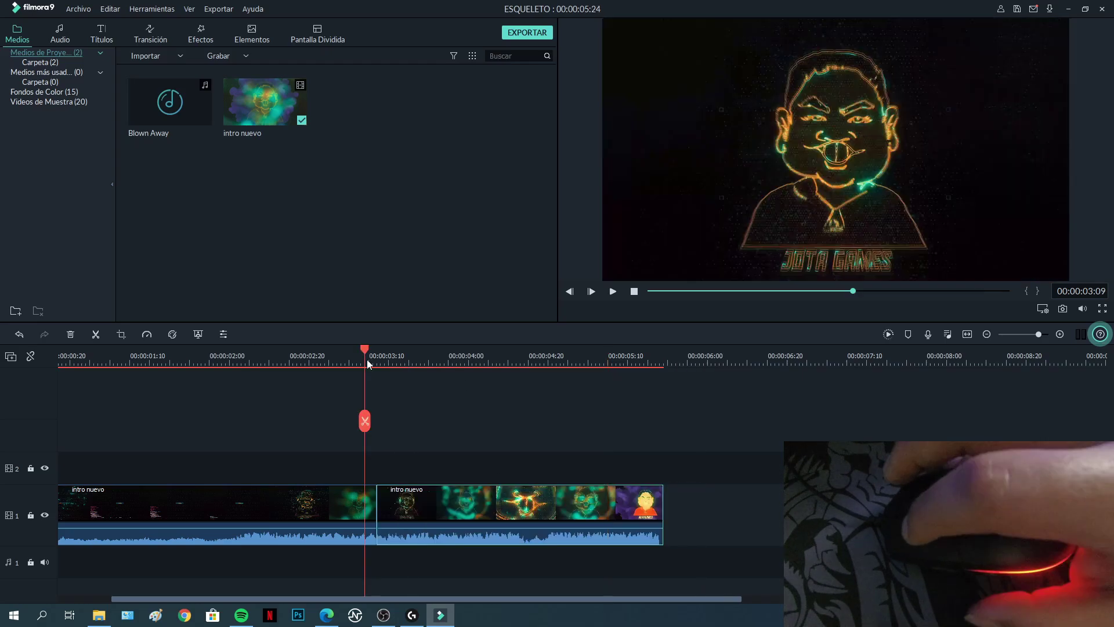
pyautogui.click(516, 362)
pyautogui.click(516, 420)
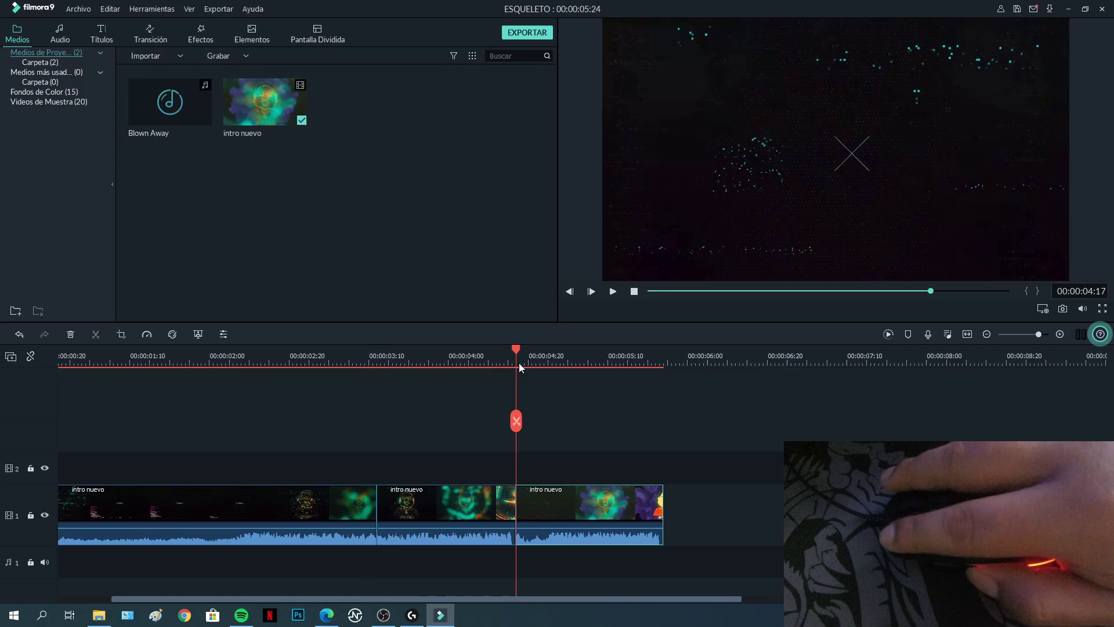
pyautogui.click(550, 505)
pyautogui.press('Delete')
# - Split the intro nuevo clips at 00:00:04:04, 00:00:03:26, near 00:00:03:00 and at 00:00:02:20, and select the resulting short segments
pyautogui.click(464, 362)
pyautogui.click(464, 420)
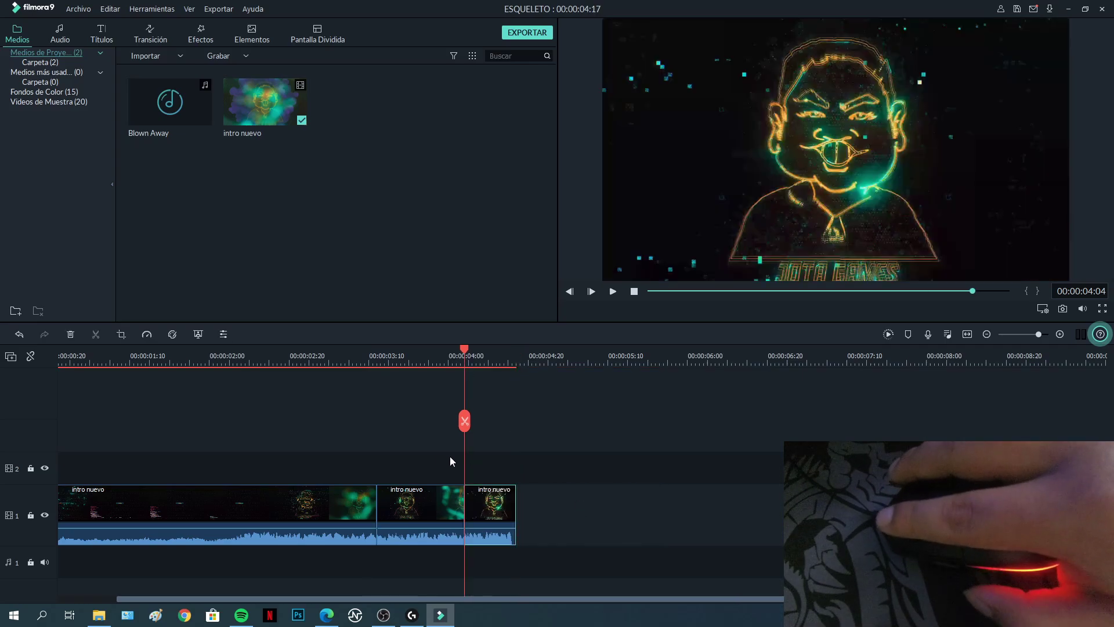
pyautogui.click(434, 362)
pyautogui.click(437, 427)
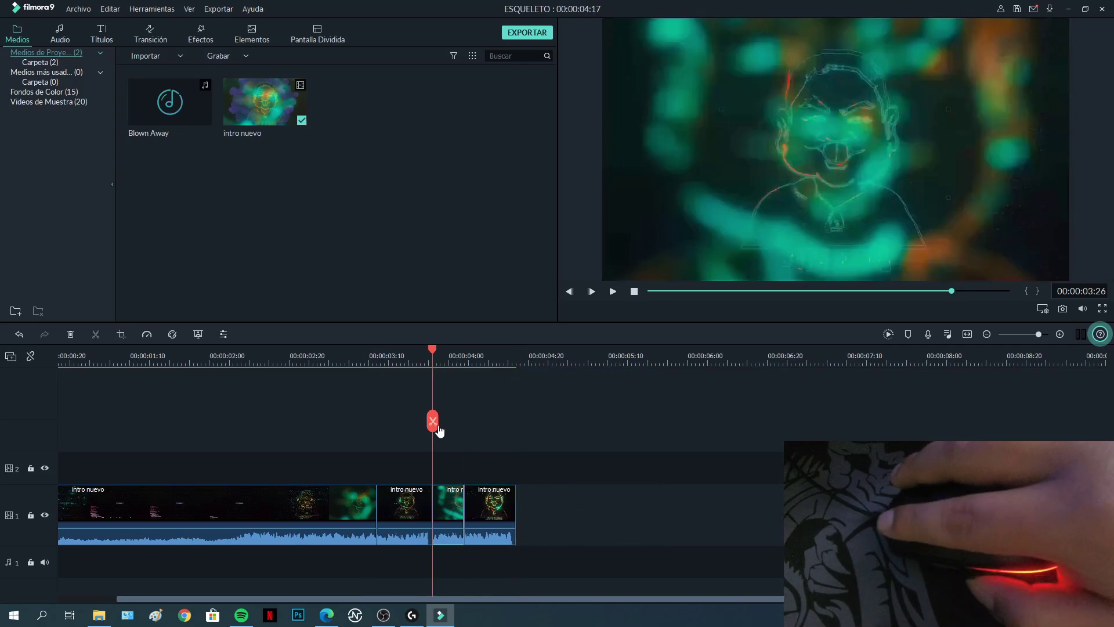
pyautogui.click(334, 364)
pyautogui.click(289, 364)
pyautogui.click(289, 420)
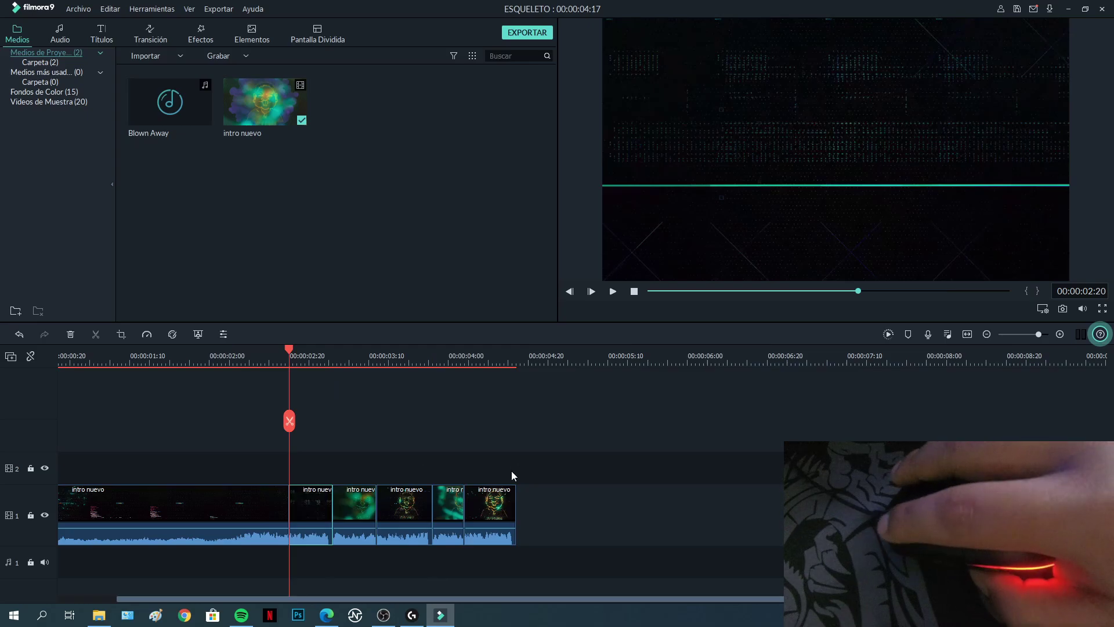
pyautogui.keyDown('shift'); pyautogui.click(511, 493); pyautogui.keyUp('shift')
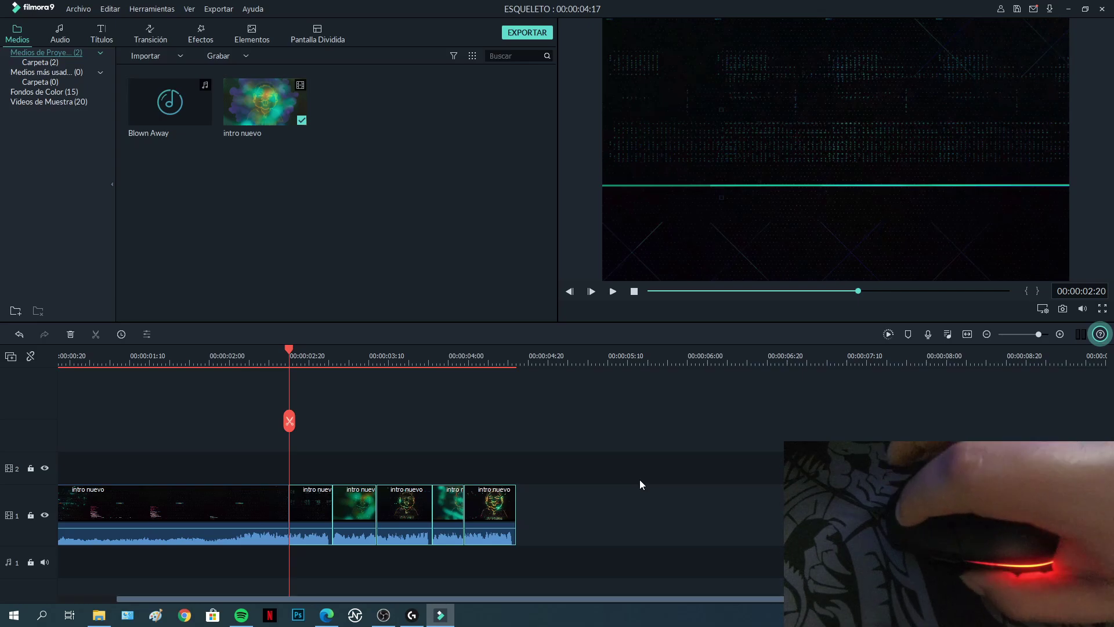
# - Switch to Logitech G HUB and view the application settings and the G203's device settings, including its onboard memory mode
pyautogui.click(412, 615)
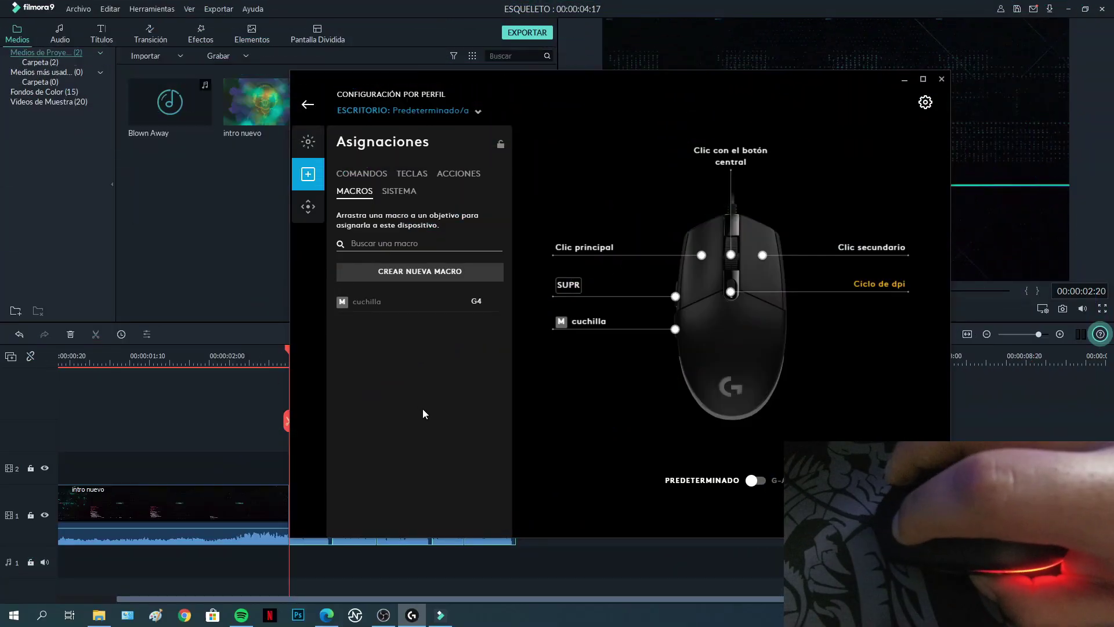
pyautogui.click(308, 108)
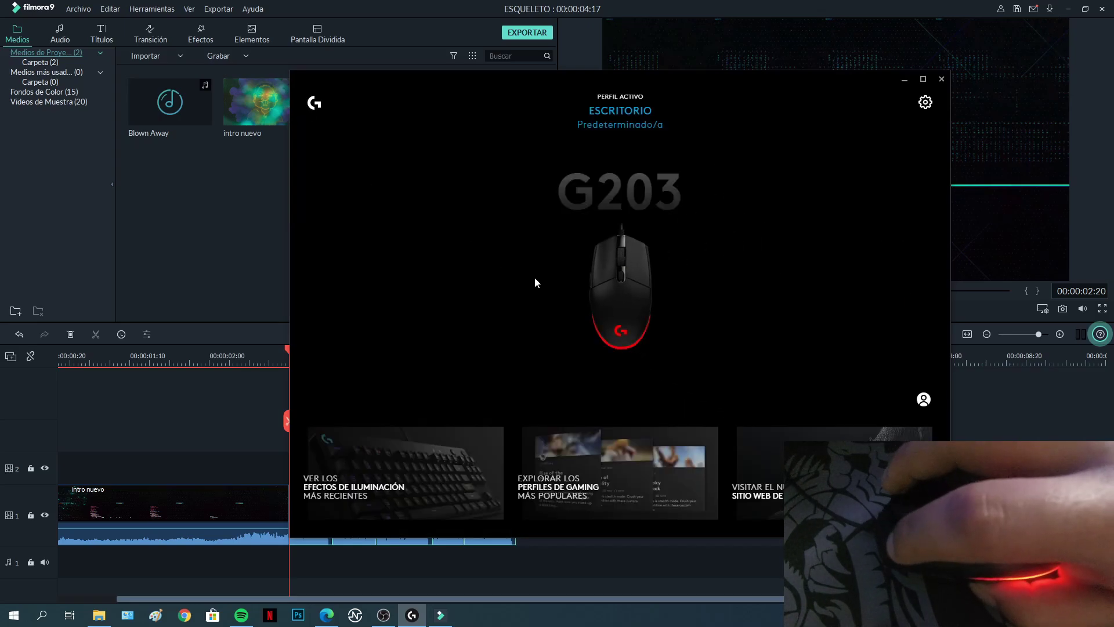
pyautogui.click(925, 102)
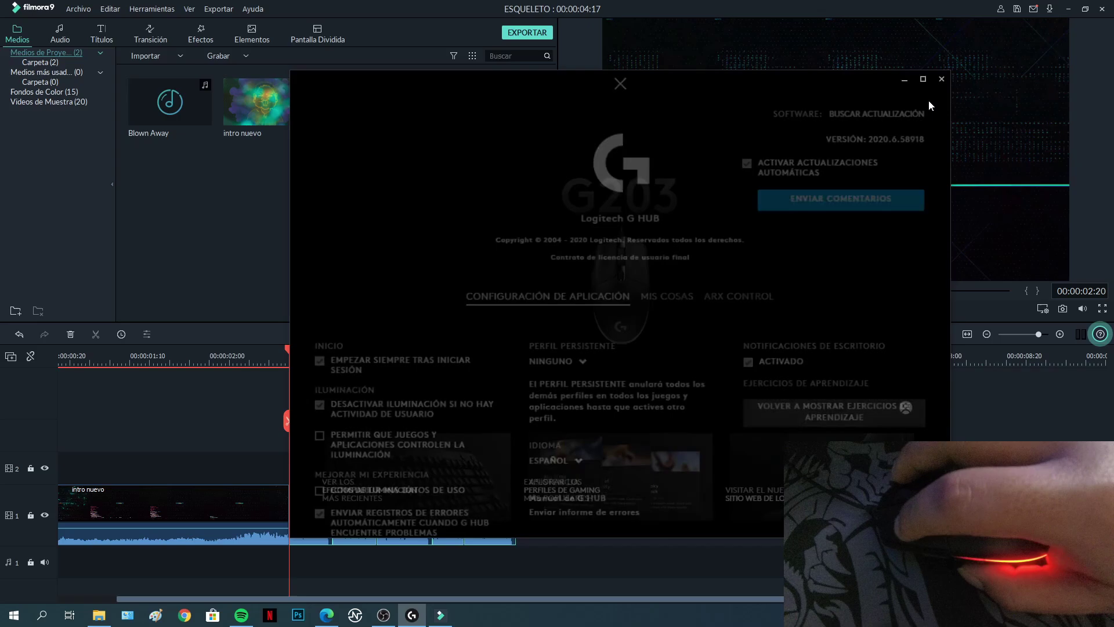
pyautogui.click(620, 113)
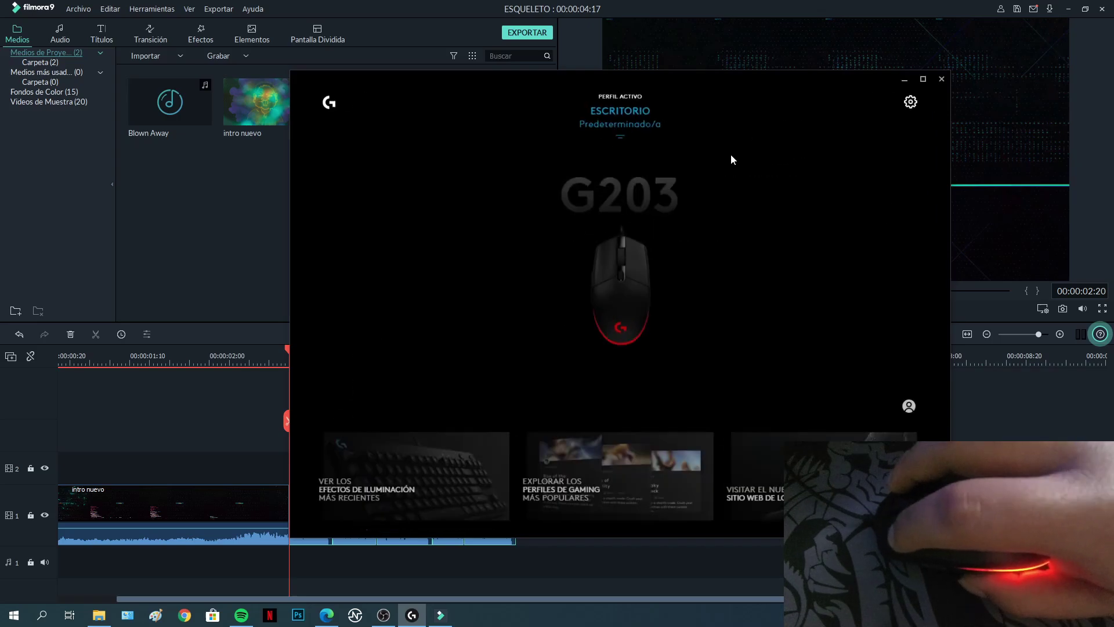
pyautogui.click(621, 314)
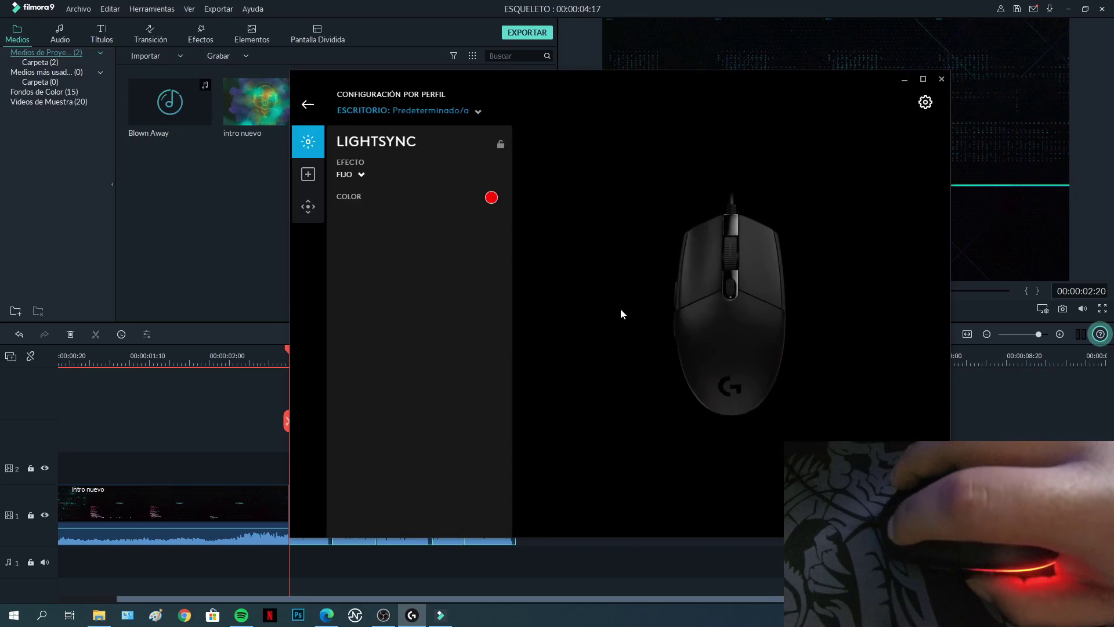
pyautogui.click(925, 103)
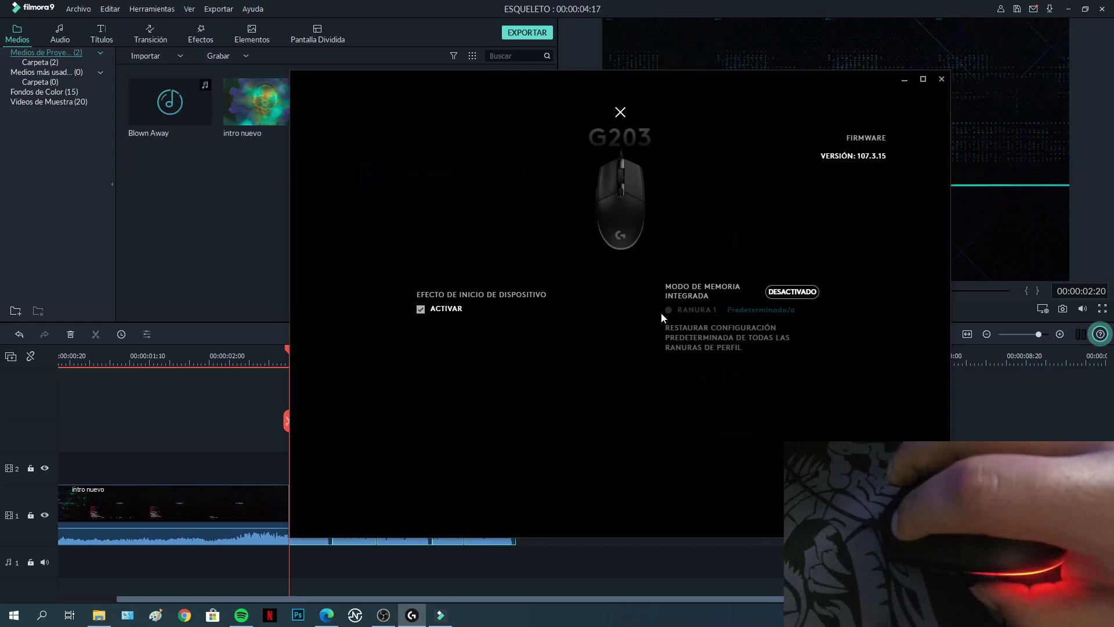
pyautogui.click(620, 112)
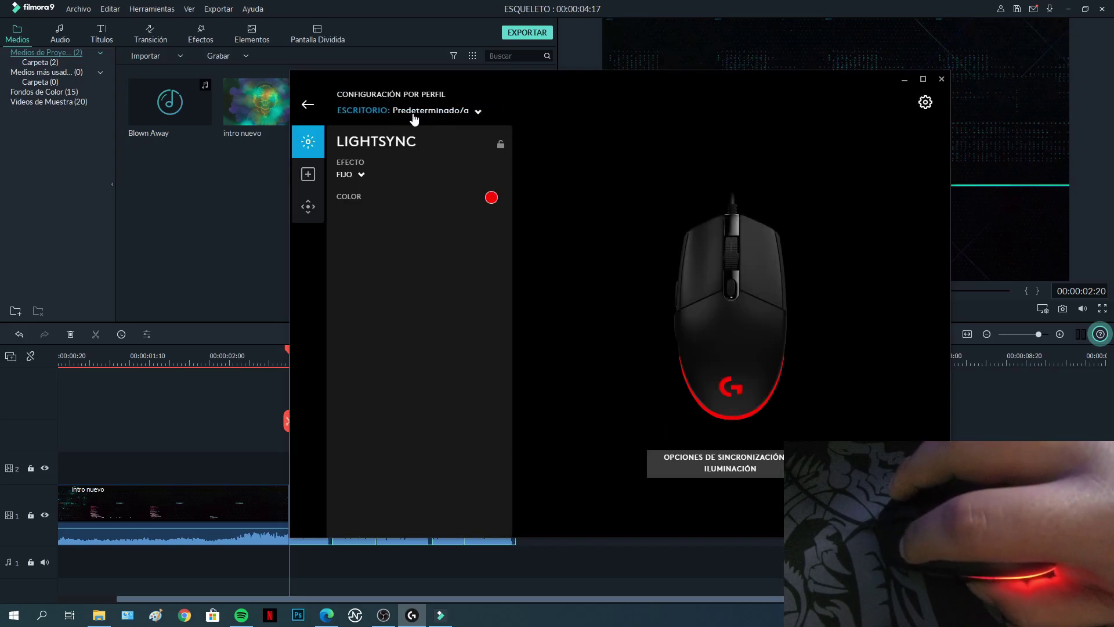
# - Open the list of desktop and game profiles in the G203's per-profile configuration to view the available ones
pyautogui.click(442, 113)
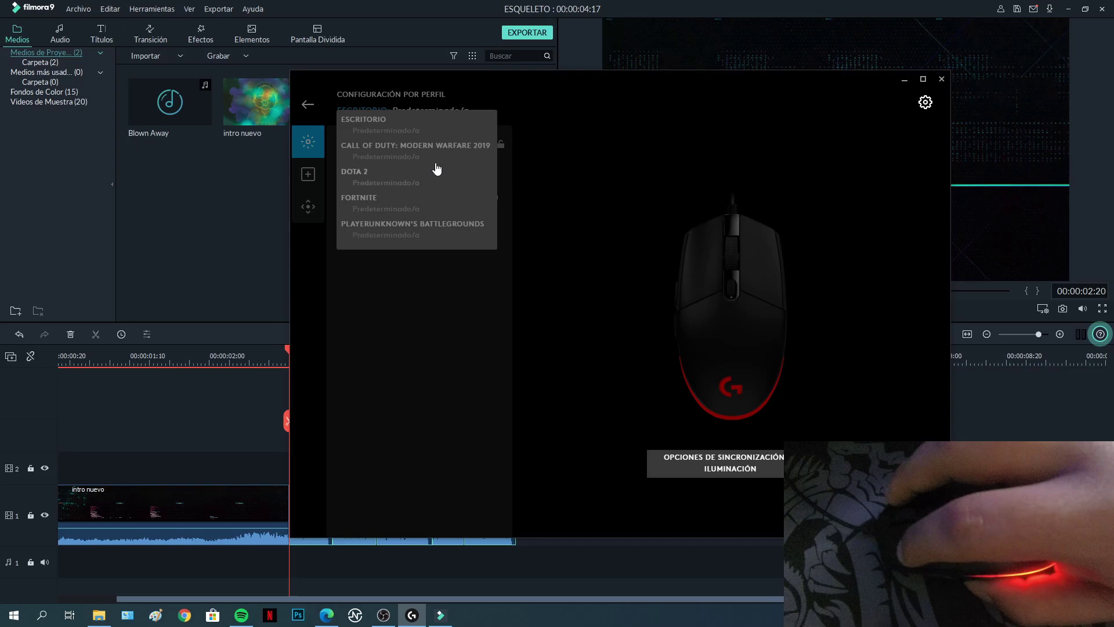
pyautogui.click(411, 314)
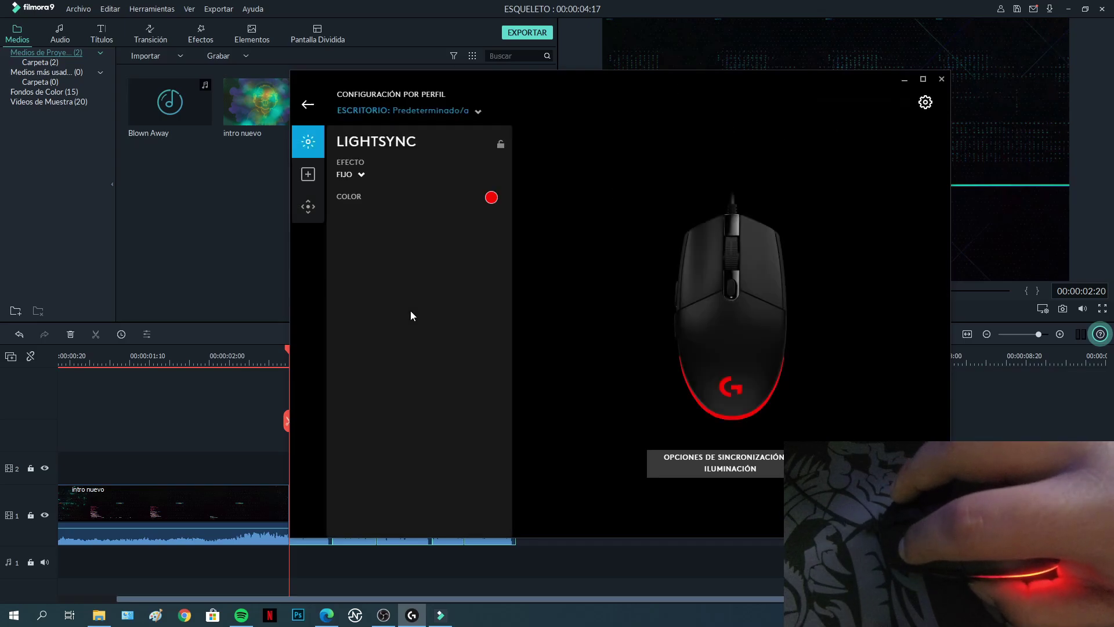
pyautogui.click(440, 120)
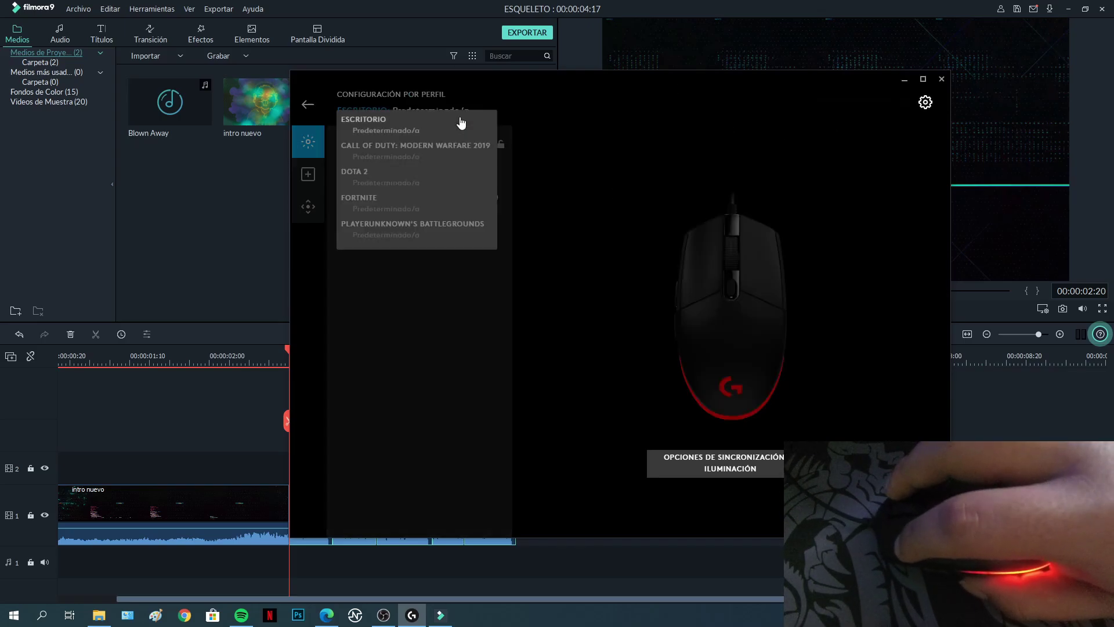
# - Set the G203's desktop (Escritorio) profile lighting to the Fijo effect with blue color 0064FF
pyautogui.click(395, 319)
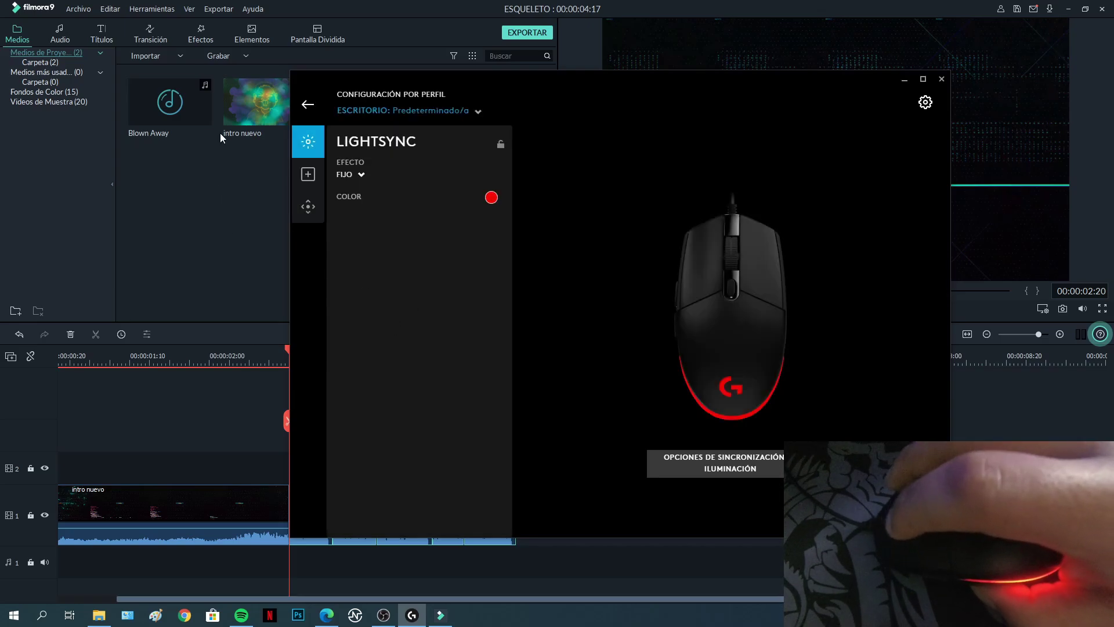
pyautogui.click(308, 174)
pyautogui.click(308, 142)
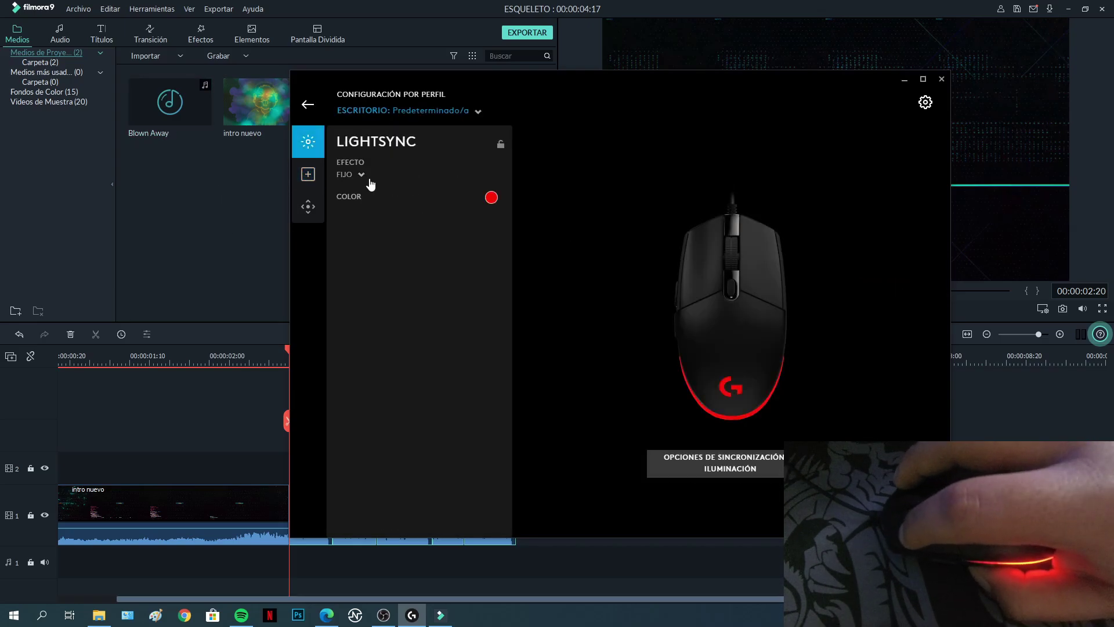
pyautogui.click(360, 177)
pyautogui.click(354, 203)
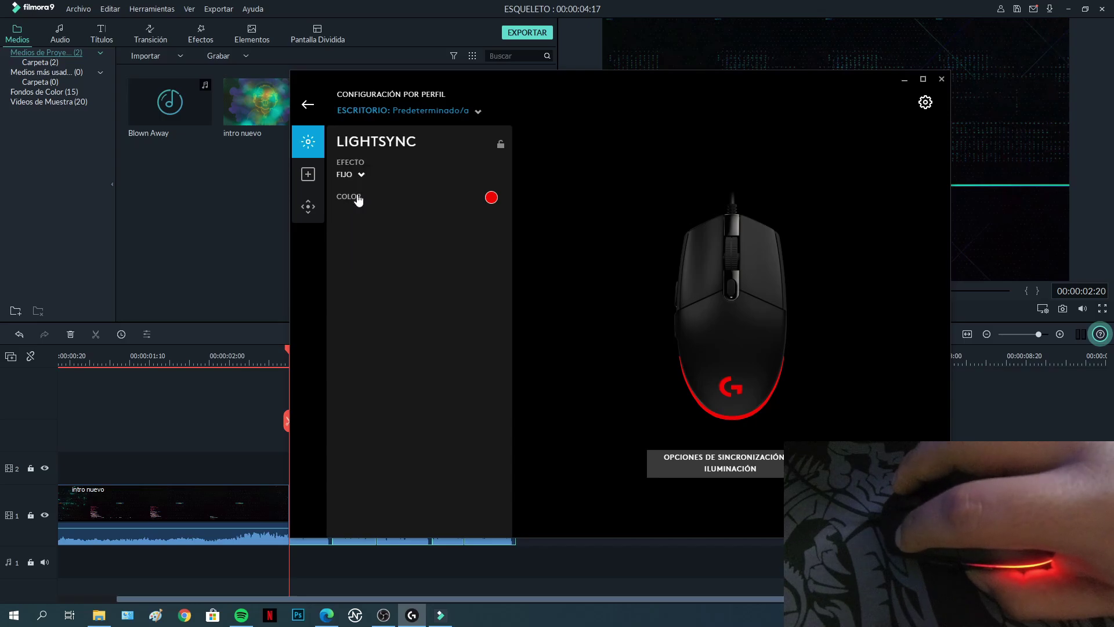
pyautogui.click(491, 198)
pyautogui.click(492, 250)
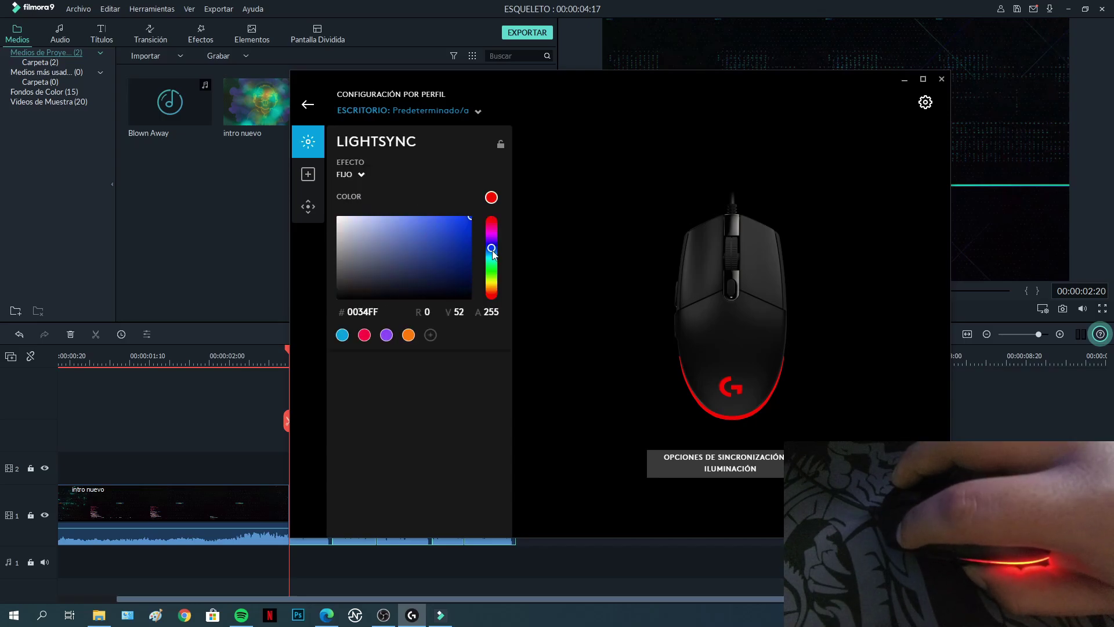
# - Switch to the default Fortnite profile and set its lighting to the Fijo effect with green color 20FF00
pyautogui.click(480, 115)
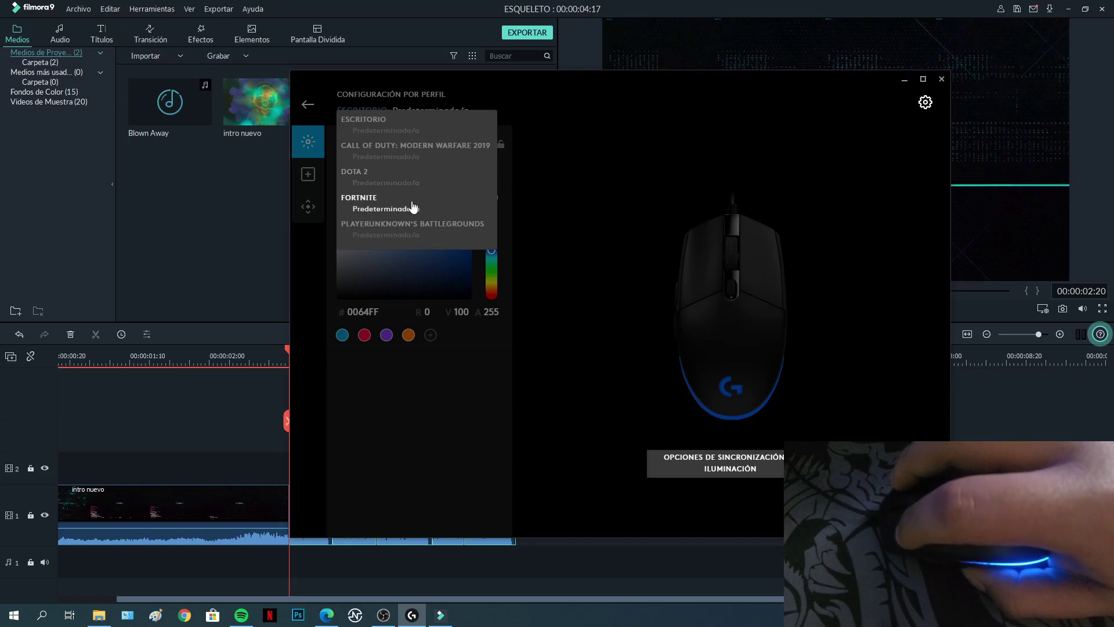
pyautogui.click(370, 208)
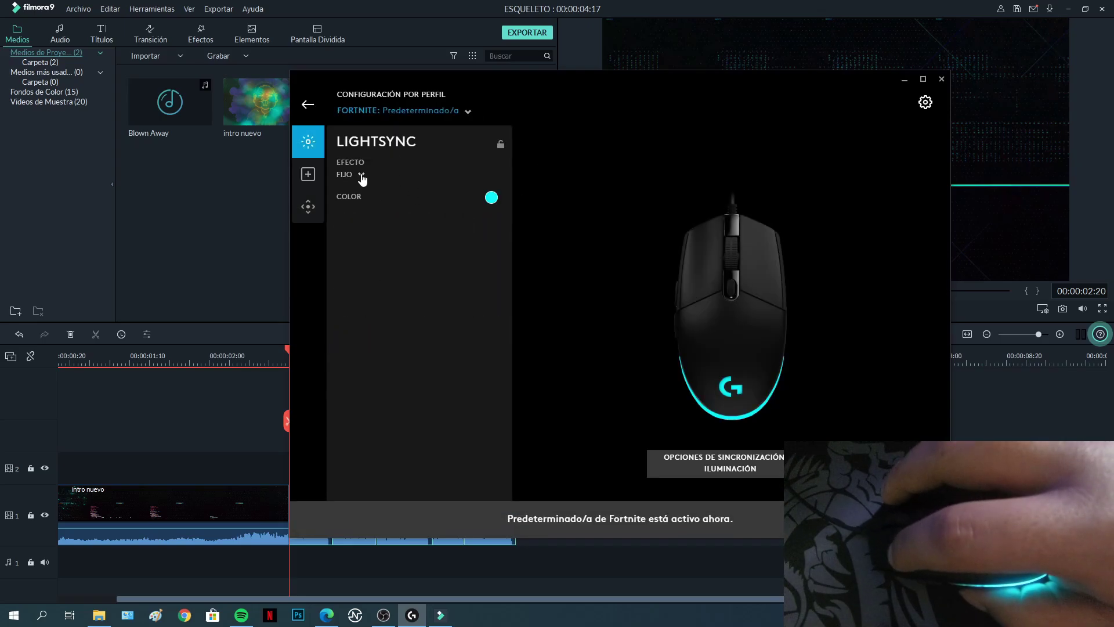
pyautogui.click(362, 176)
pyautogui.click(346, 193)
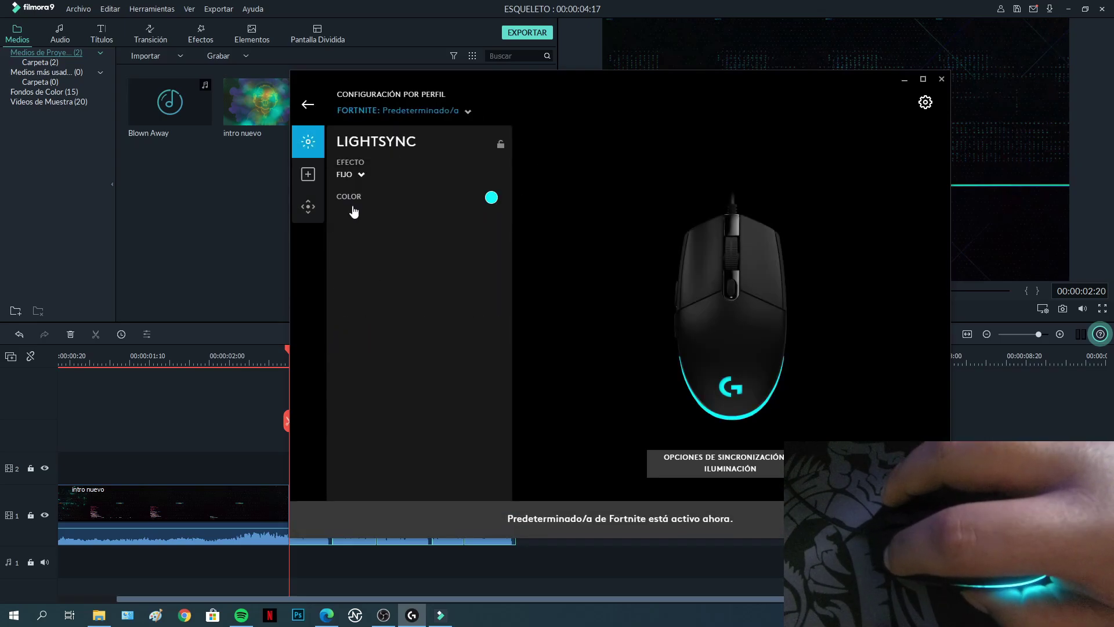
pyautogui.click(492, 199)
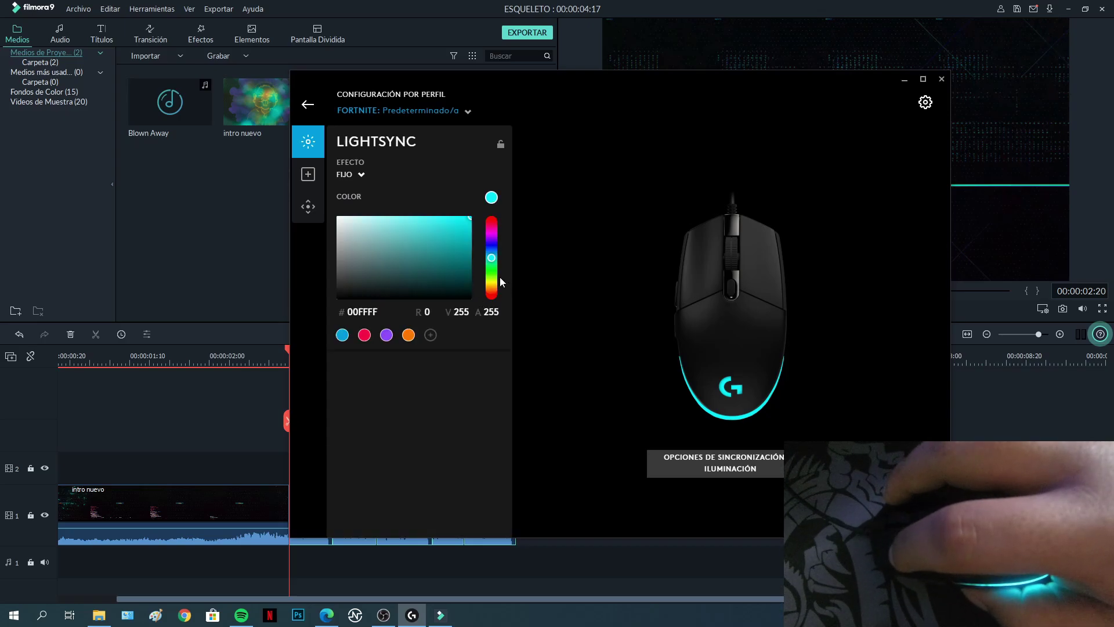
pyautogui.click(493, 273)
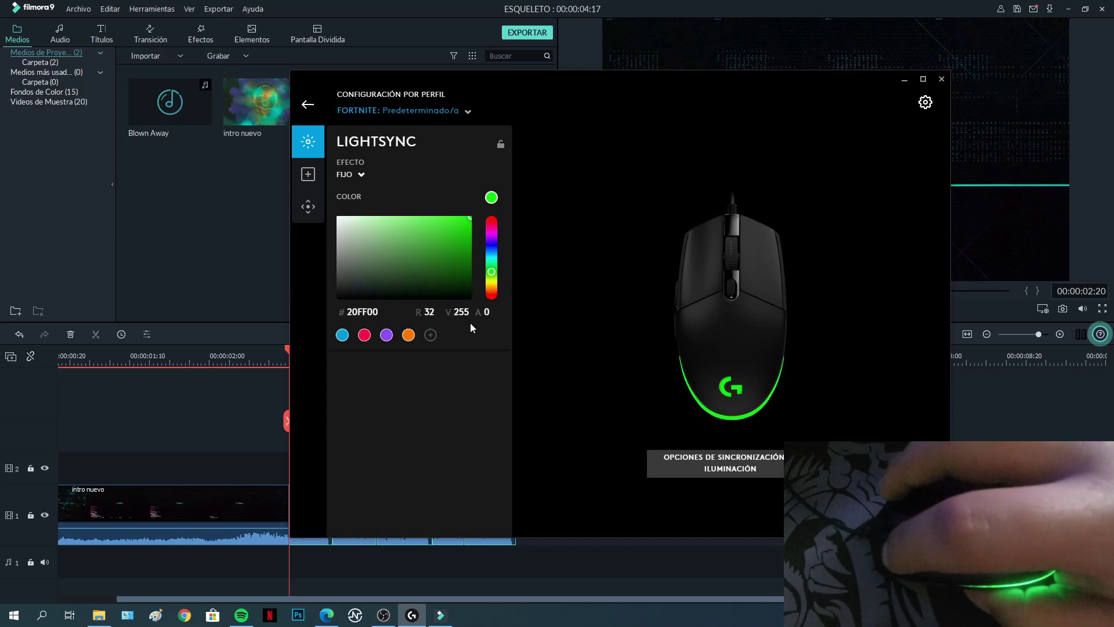
# - Review the Fortnite profile's DPI sensitivity and button assignments, and compare its lighting with the desktop profile's by switching between the two profiles
pyautogui.click(310, 195)
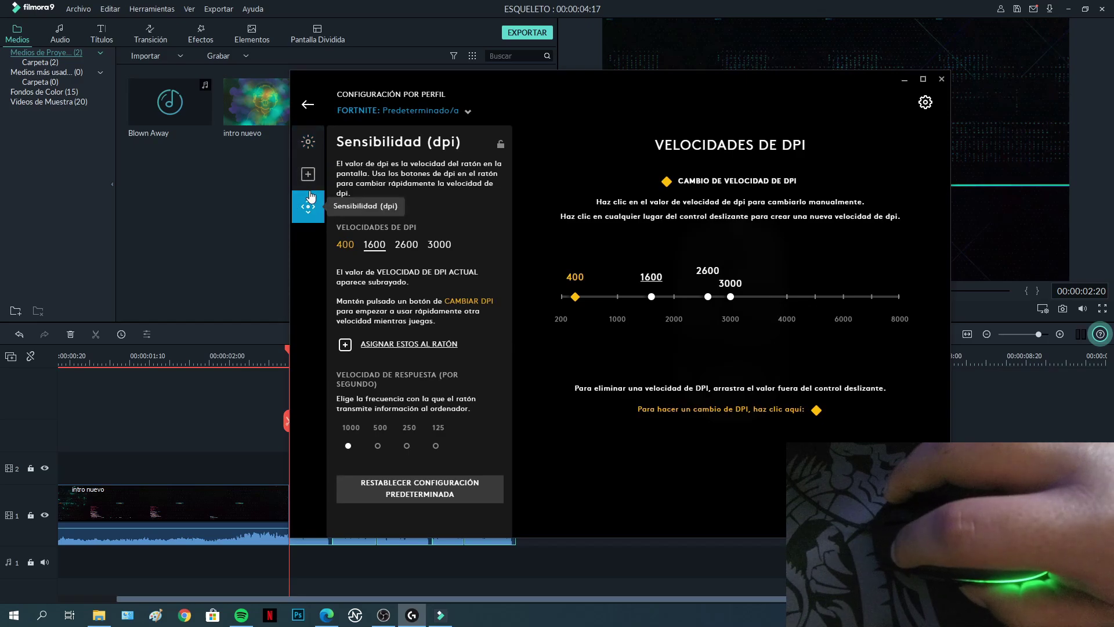
pyautogui.click(308, 175)
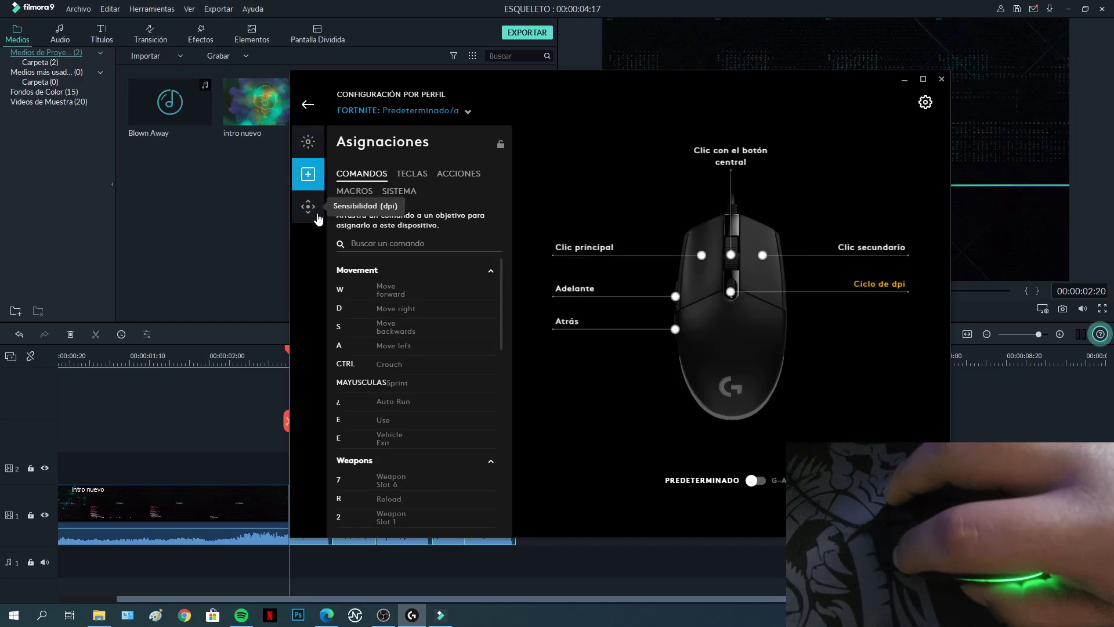
pyautogui.click(308, 141)
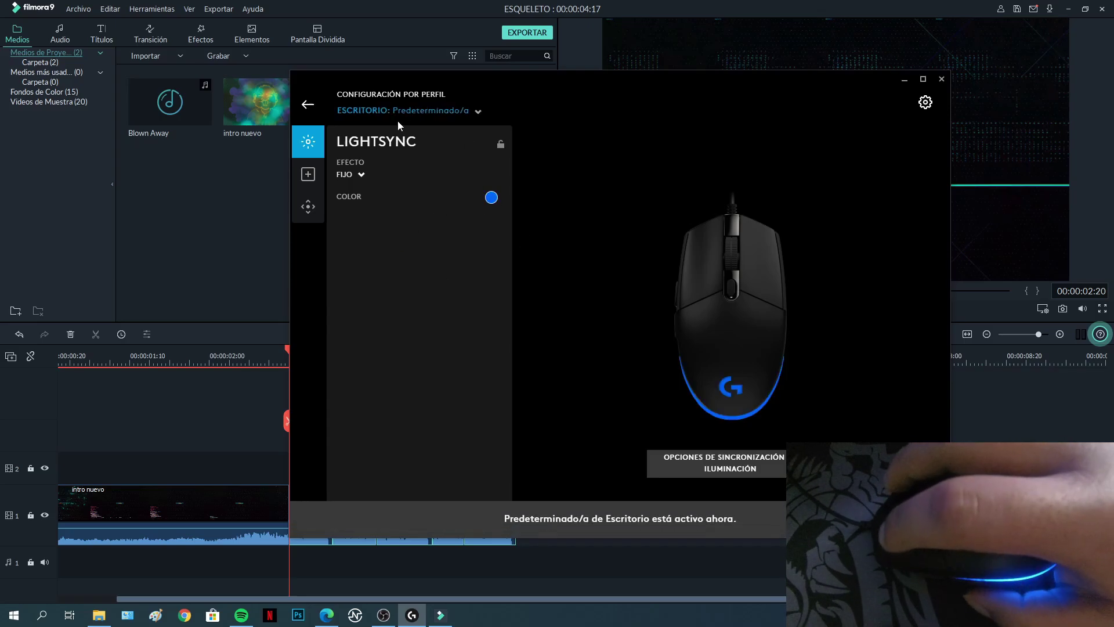
pyautogui.click(478, 111)
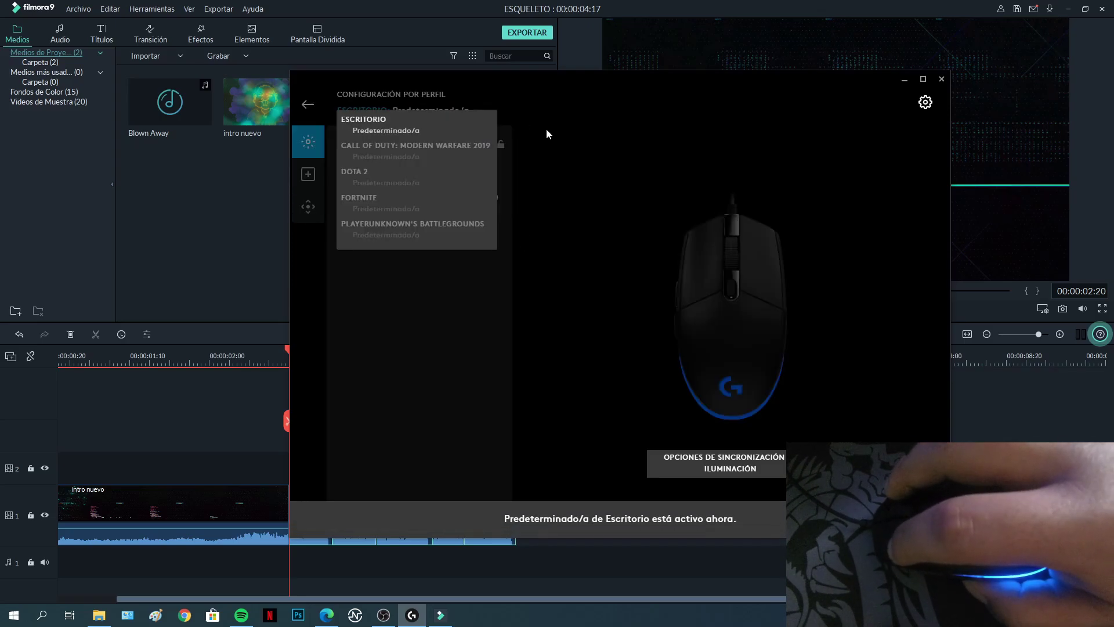
pyautogui.click(394, 209)
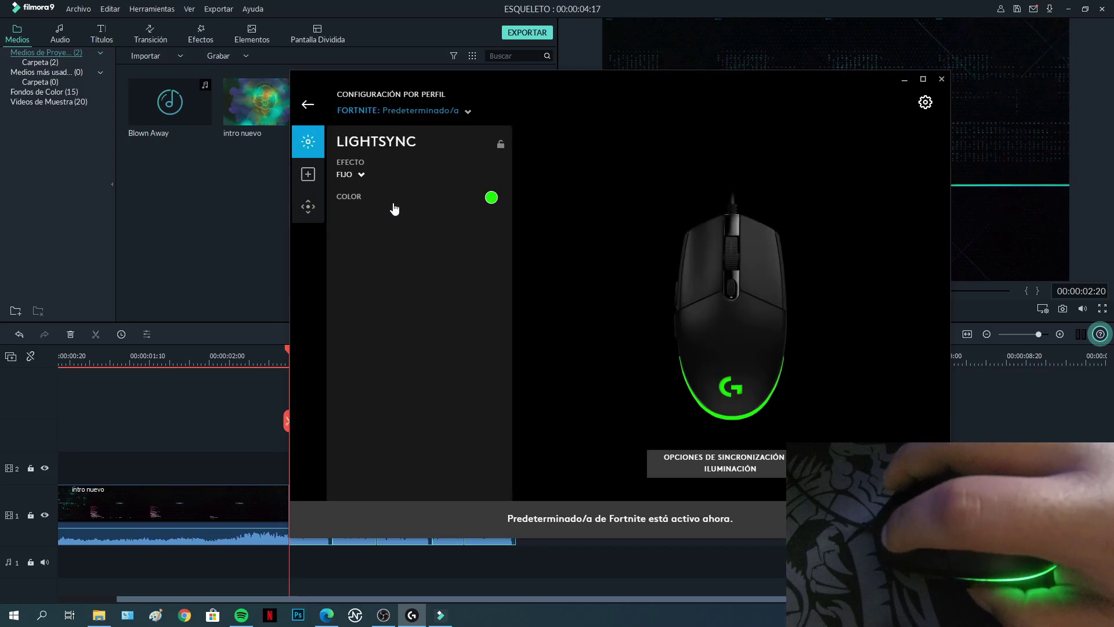